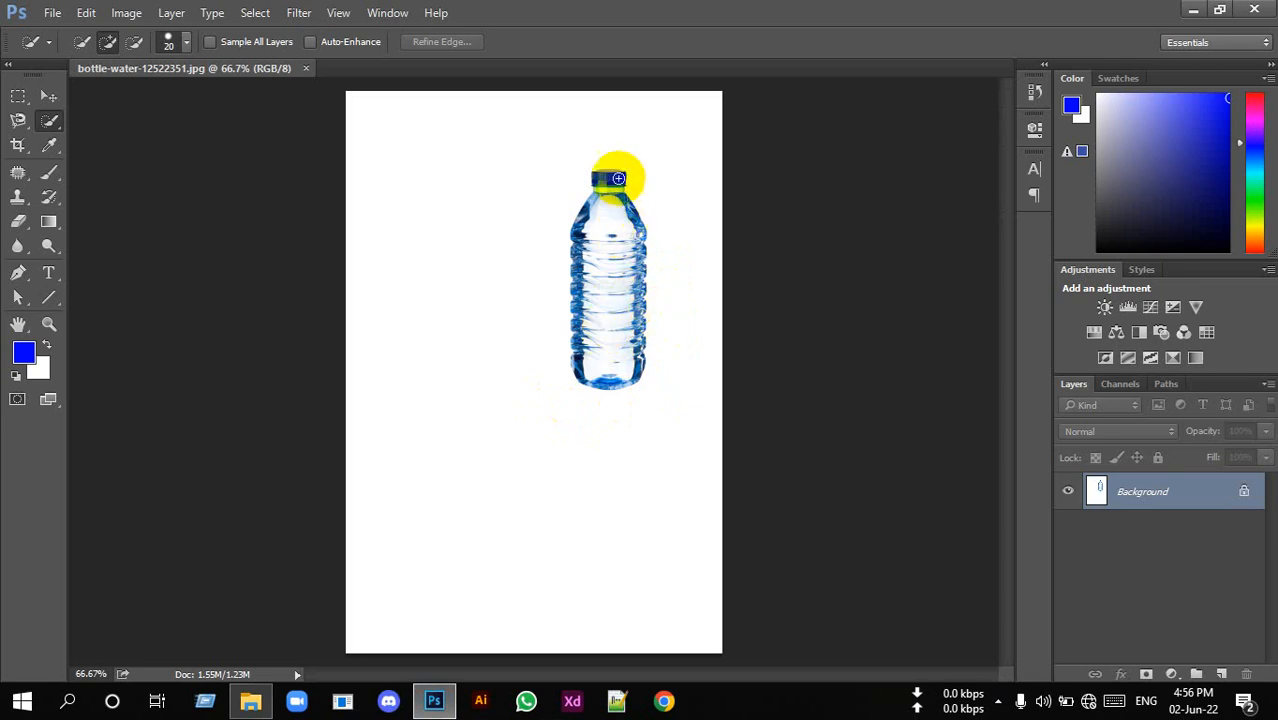
- Select the whole bottle with the Quick Selection tool, clean up the selection edges, and copy it to a new layer
scroll(611, 351, "up", 2, "alt")
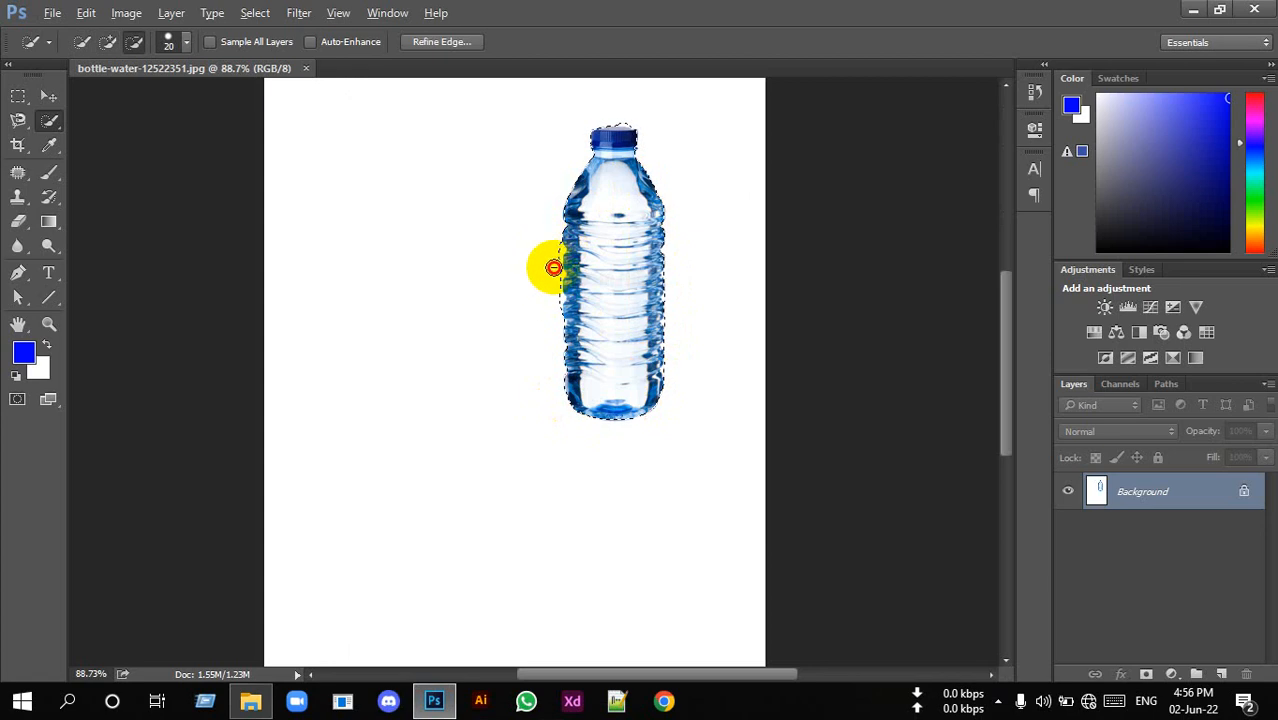
left_click_drag(554, 268, 555, 260)
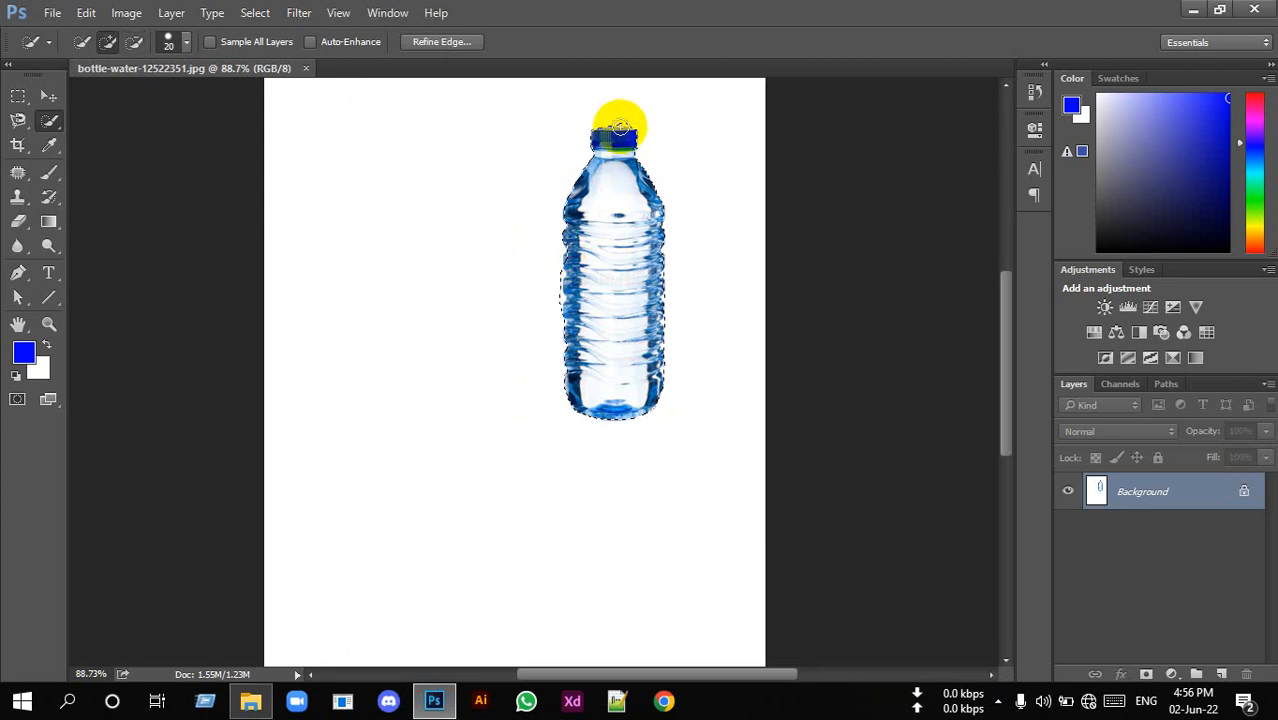
left_click_drag(625, 115, 618, 116)
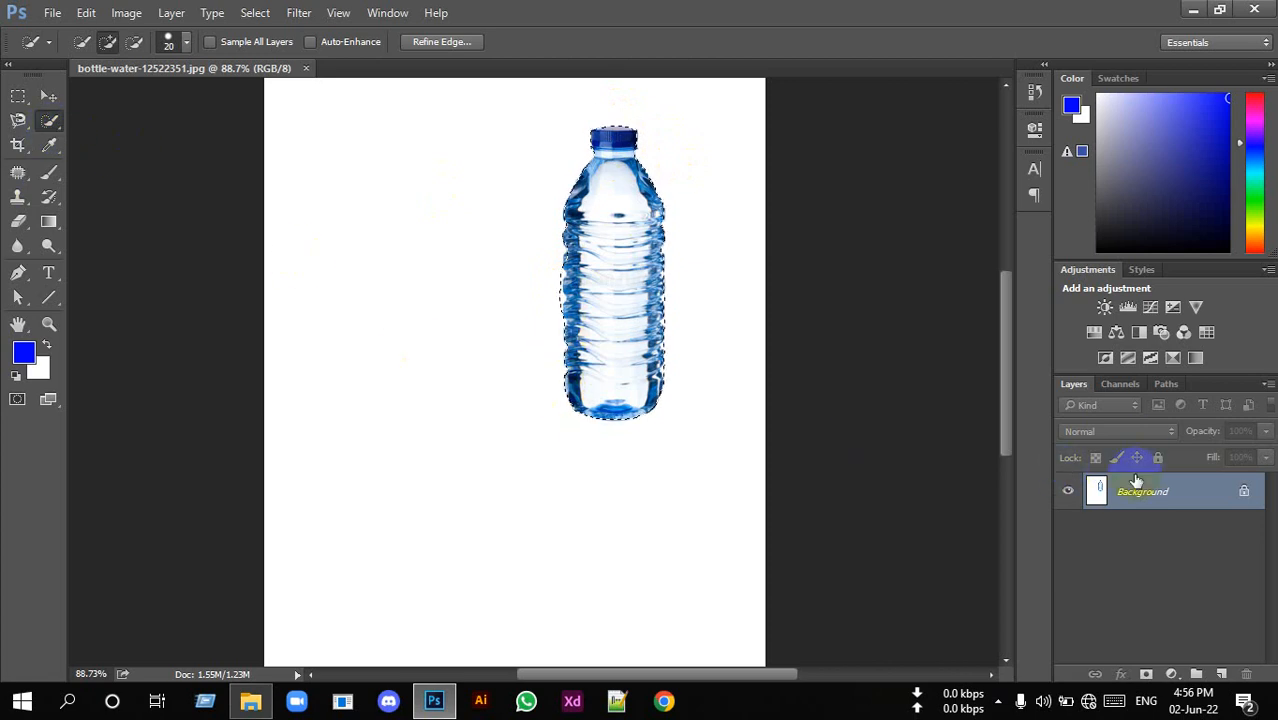
key("ctrl+j")
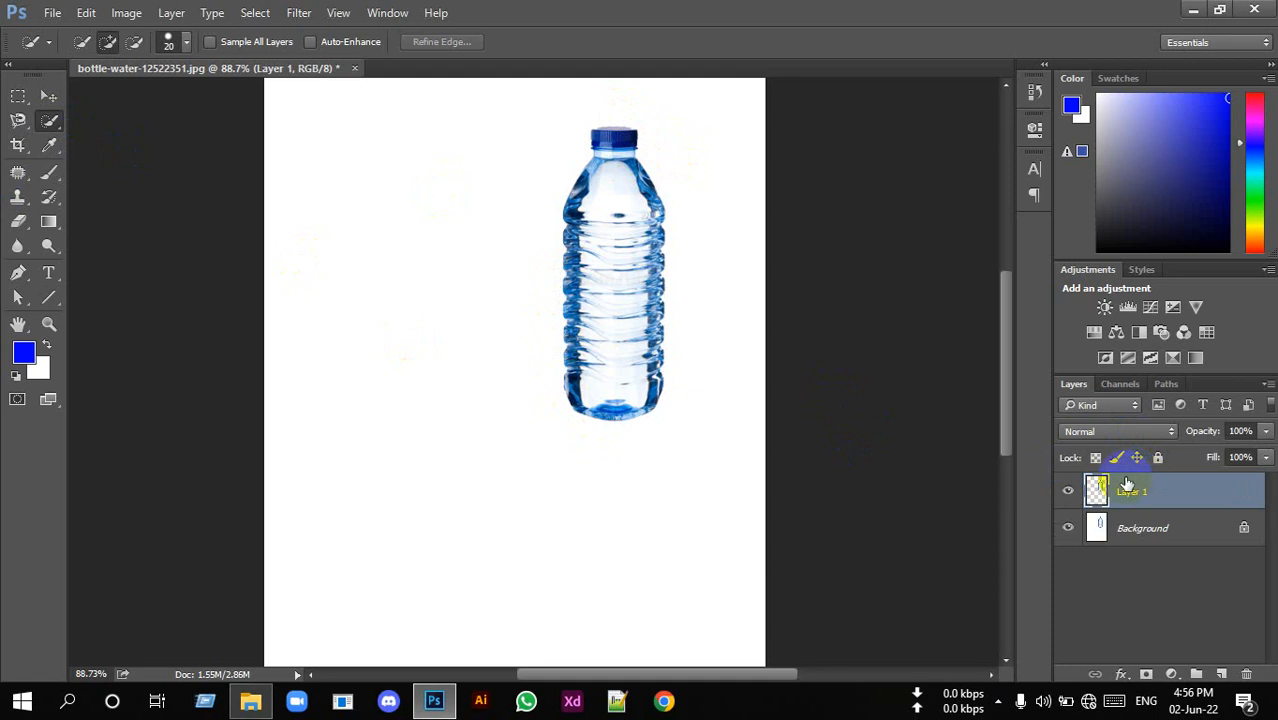
- Flip the copied bottle vertically and move it directly below the original so the two bases meet
scroll(528, 374, "down", 2)
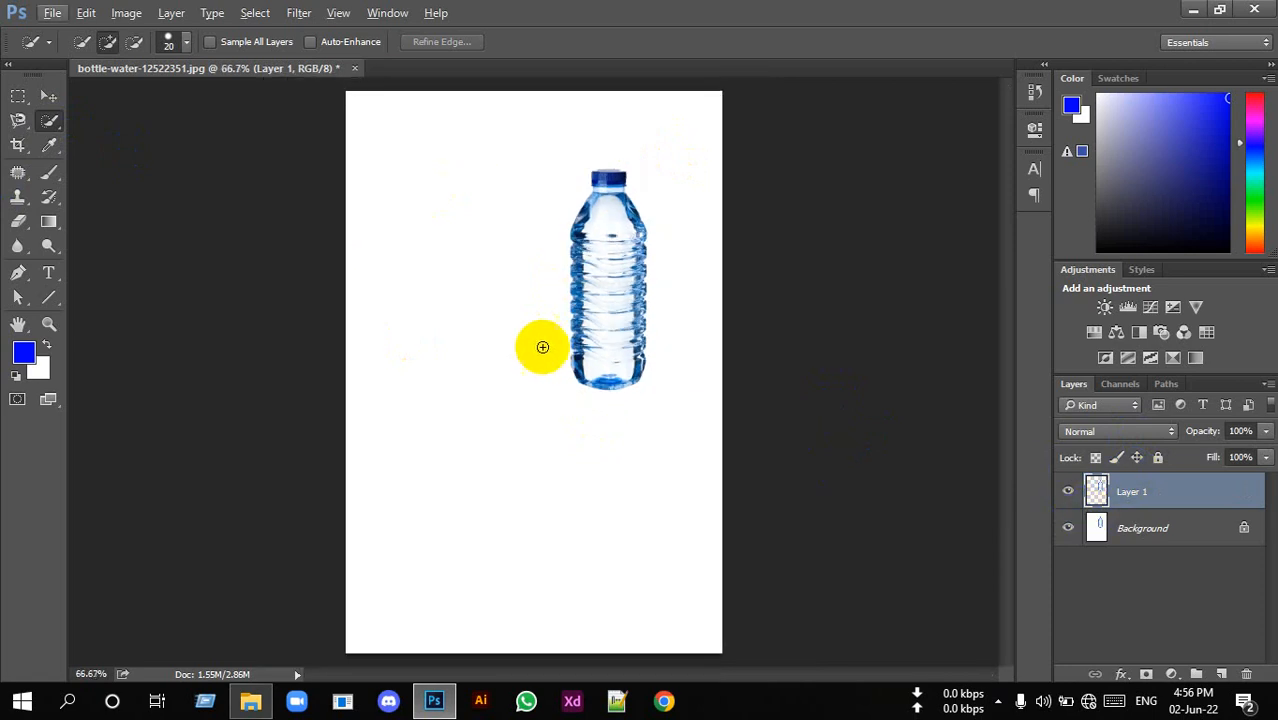
key("ctrl+t")
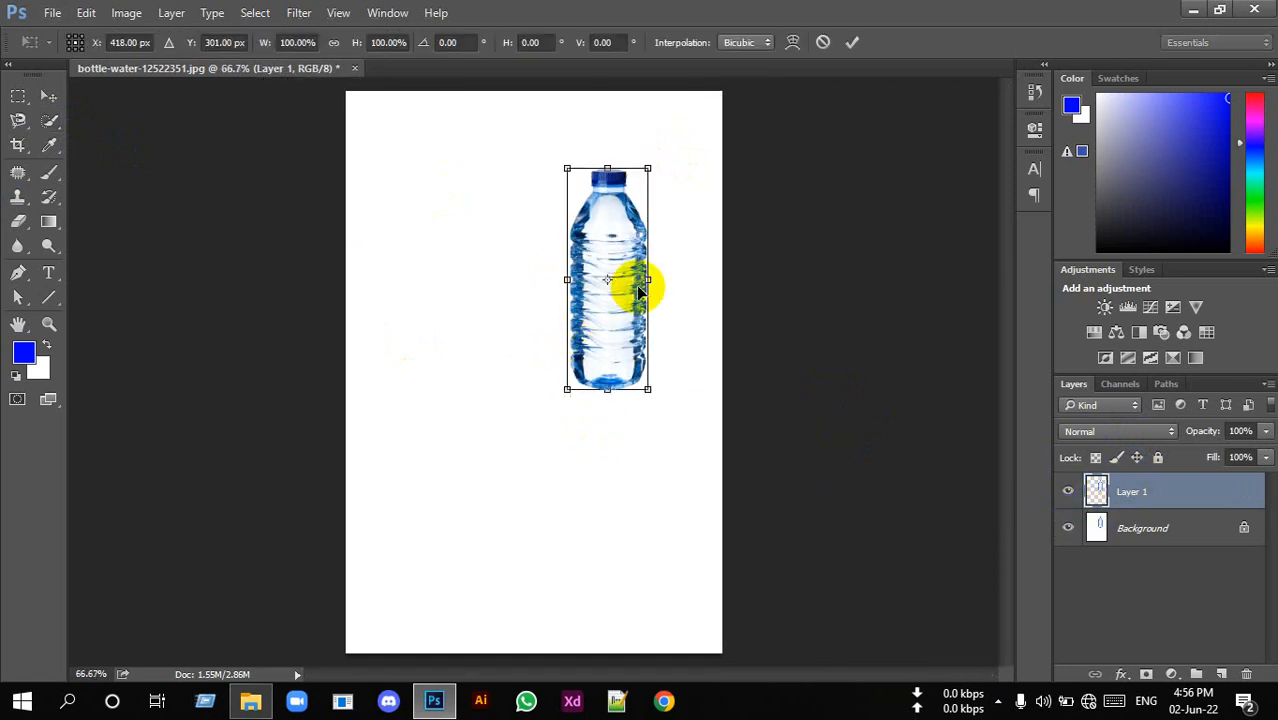
right_click(638, 287)
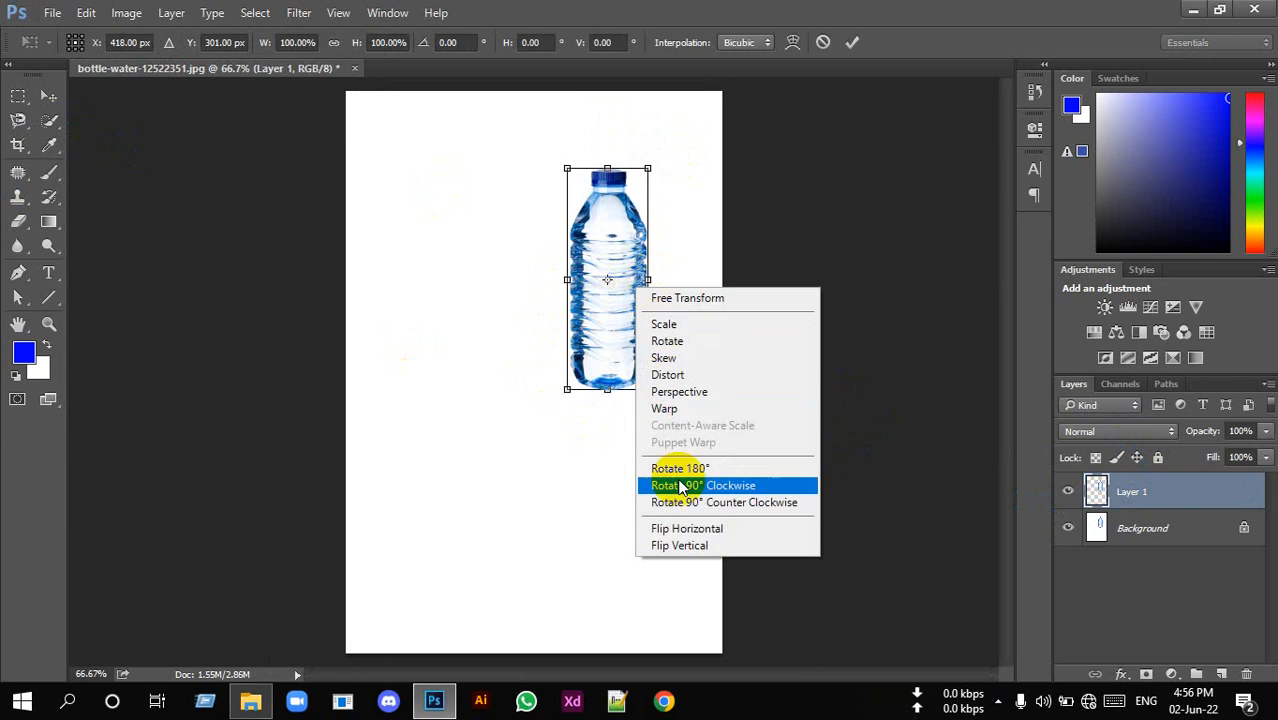
left_click(697, 548)
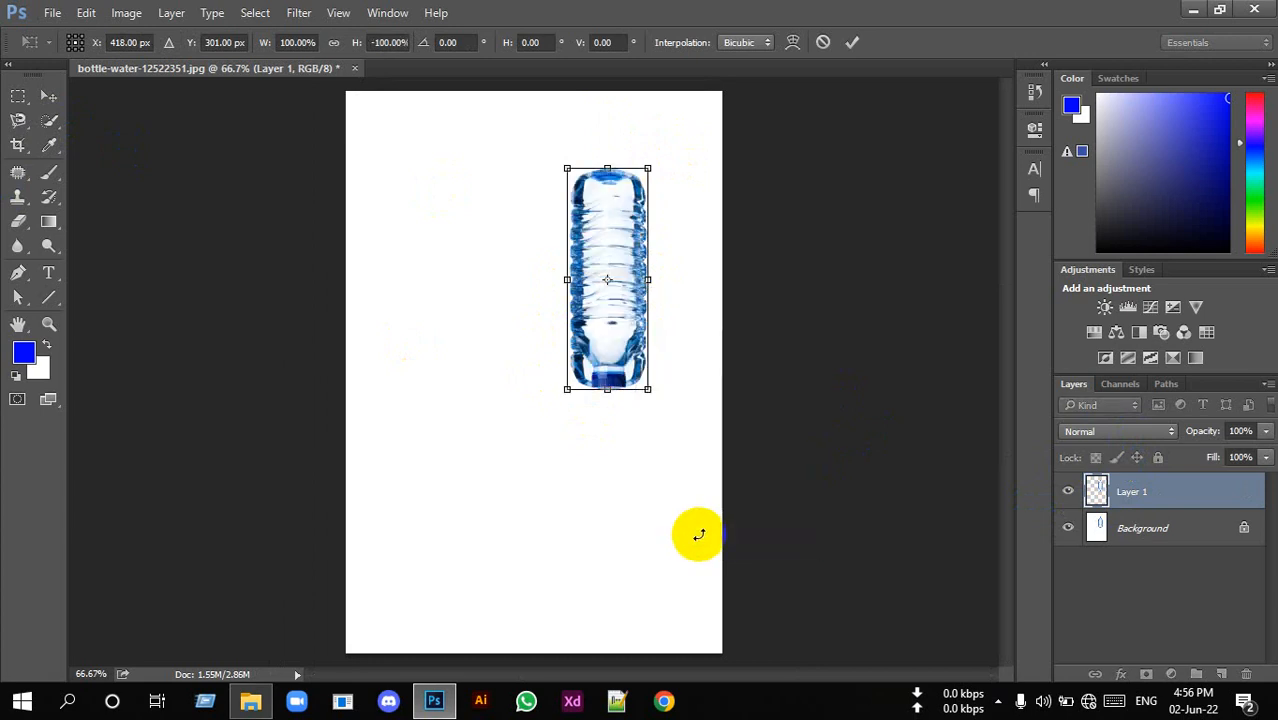
left_click_drag(628, 185, 611, 418)
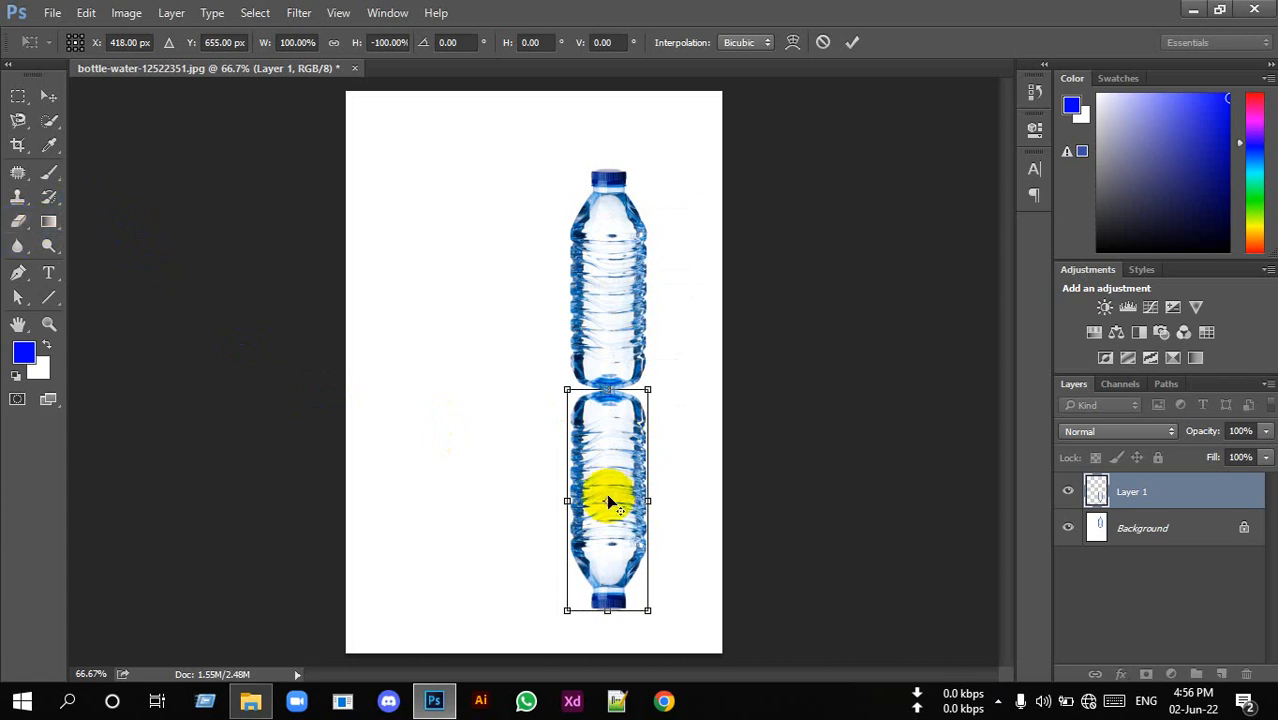
- Set the transform pivot at the flipped bottle's base and rotate the copy to about -151.78° so it slants down to the left
left_click_drag(608, 499, 666, 414)
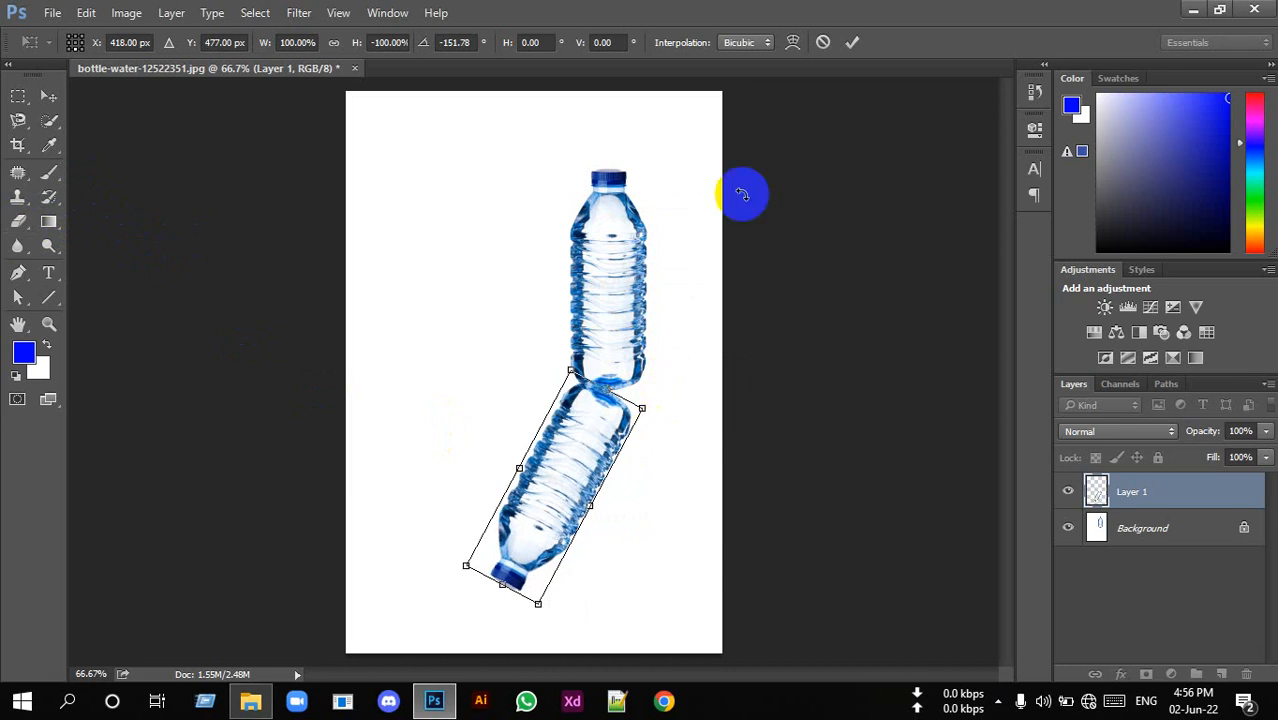
left_click(852, 42)
- Add a layer mask to Layer 1 and fade out the flipped bottle's cap end with a linear black-to-white gradient
scroll(677, 388, "down", 2)
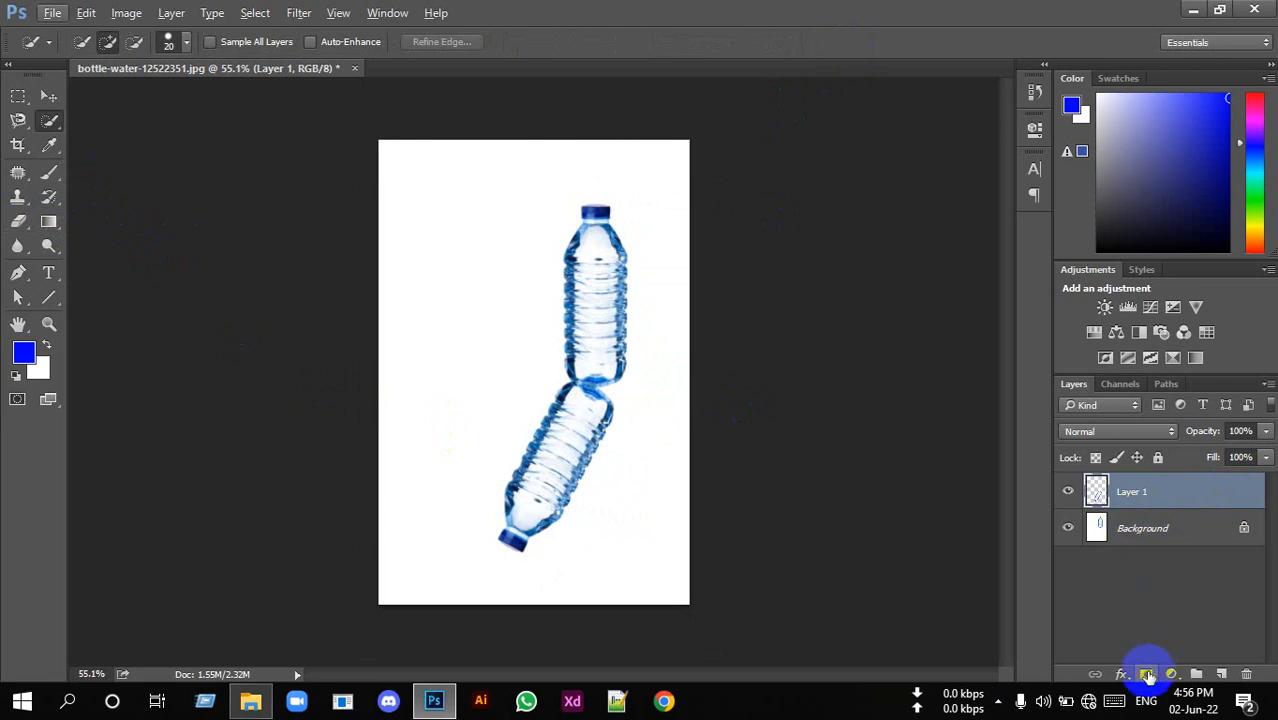
left_click(1148, 674)
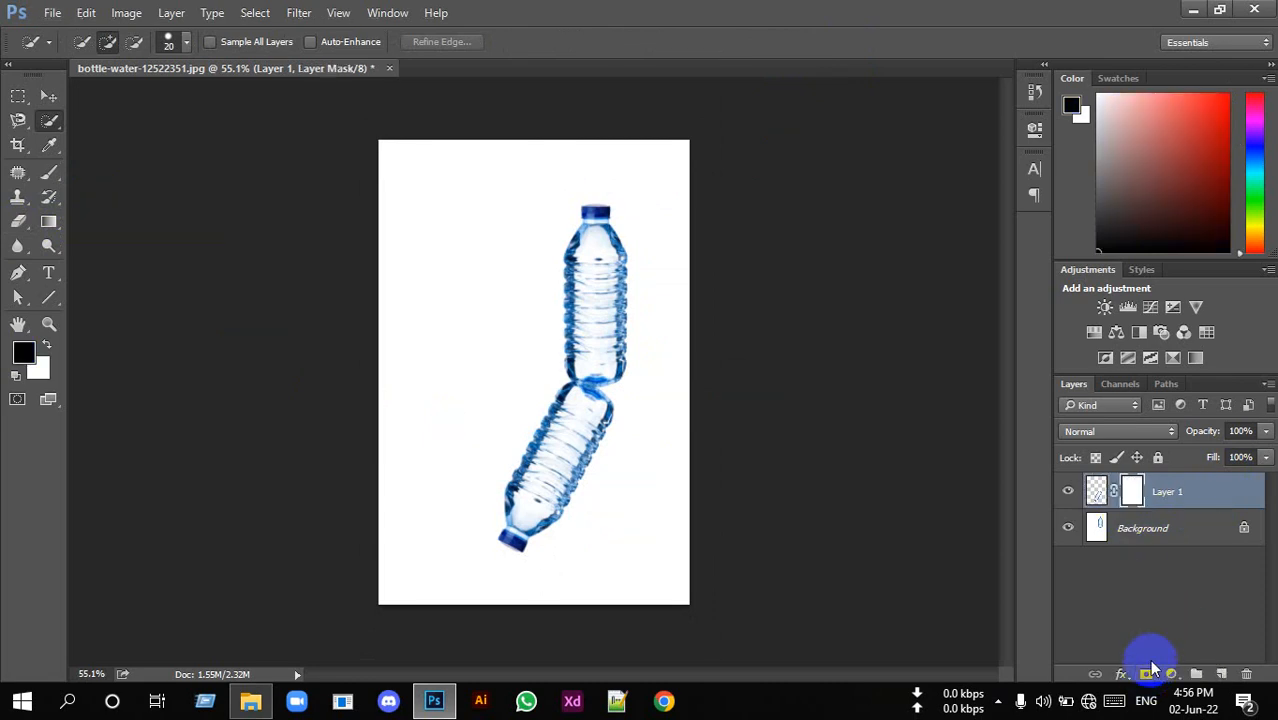
left_click(48, 221)
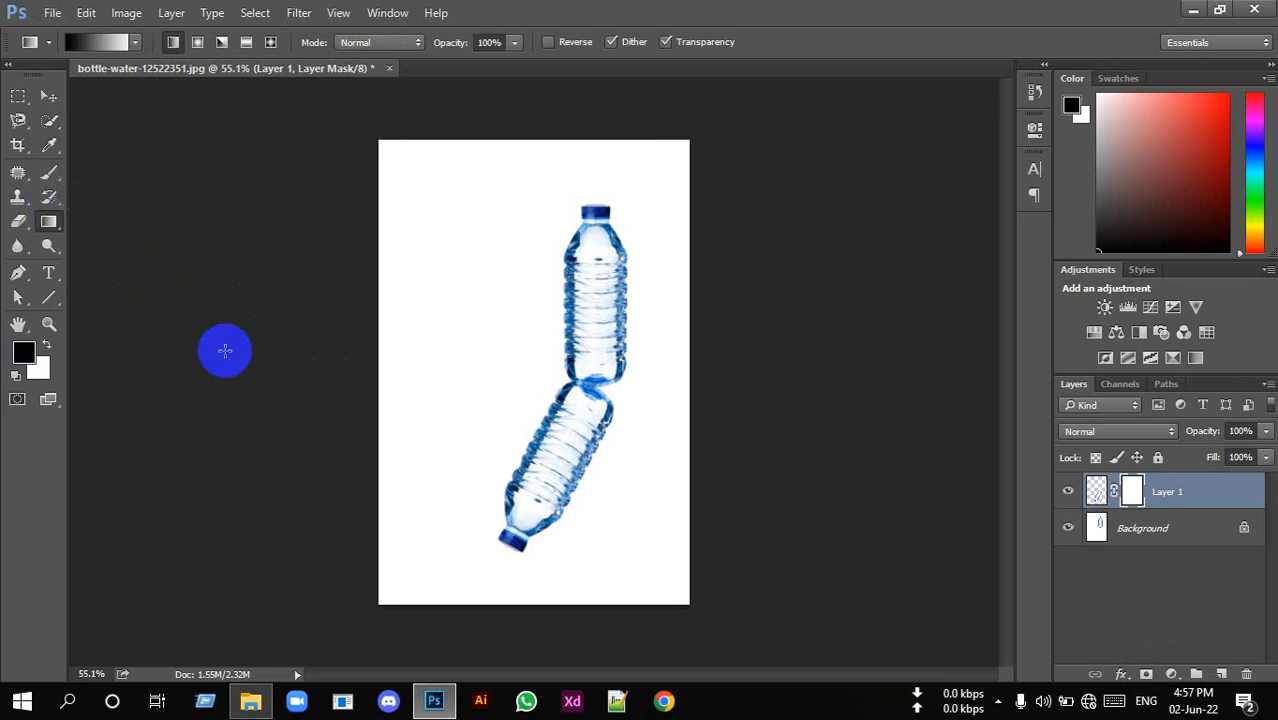
left_click_drag(540, 432, 596, 395)
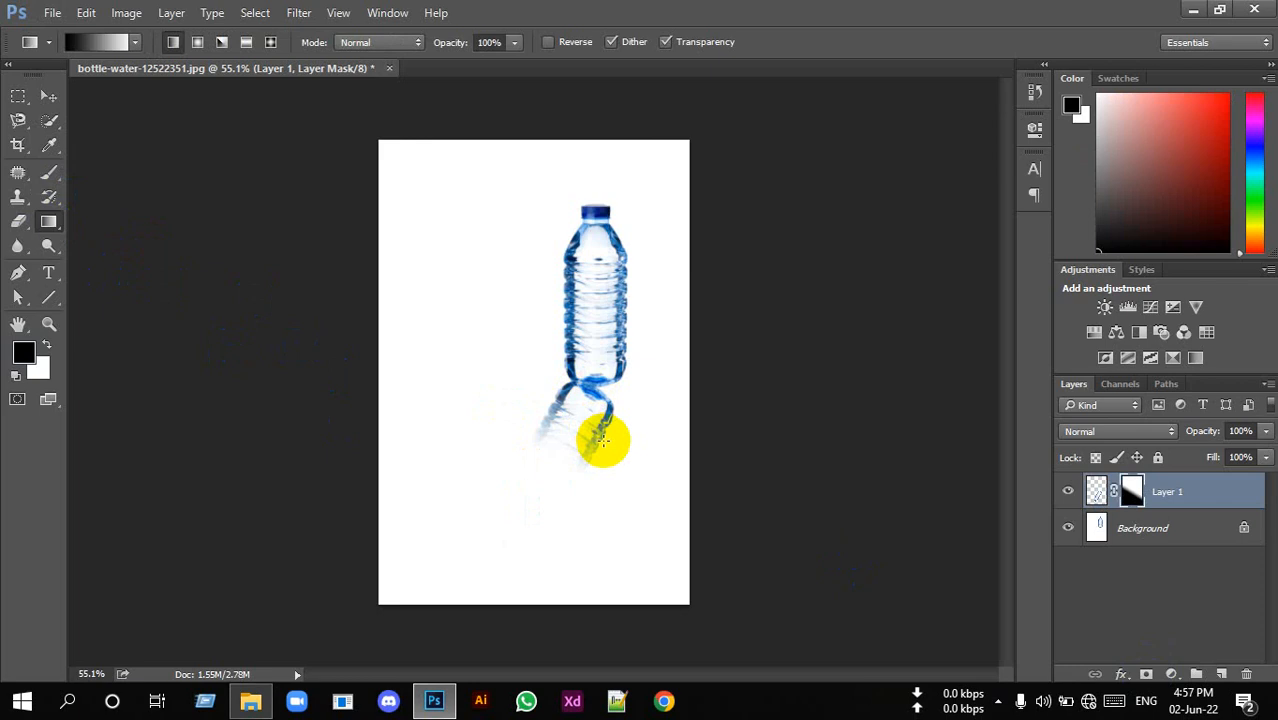
- Set the reflection layer's opacity to 70% and apply a Gaussian Blur with a radius of 3.7 pixels to its mask
left_click(1263, 431)
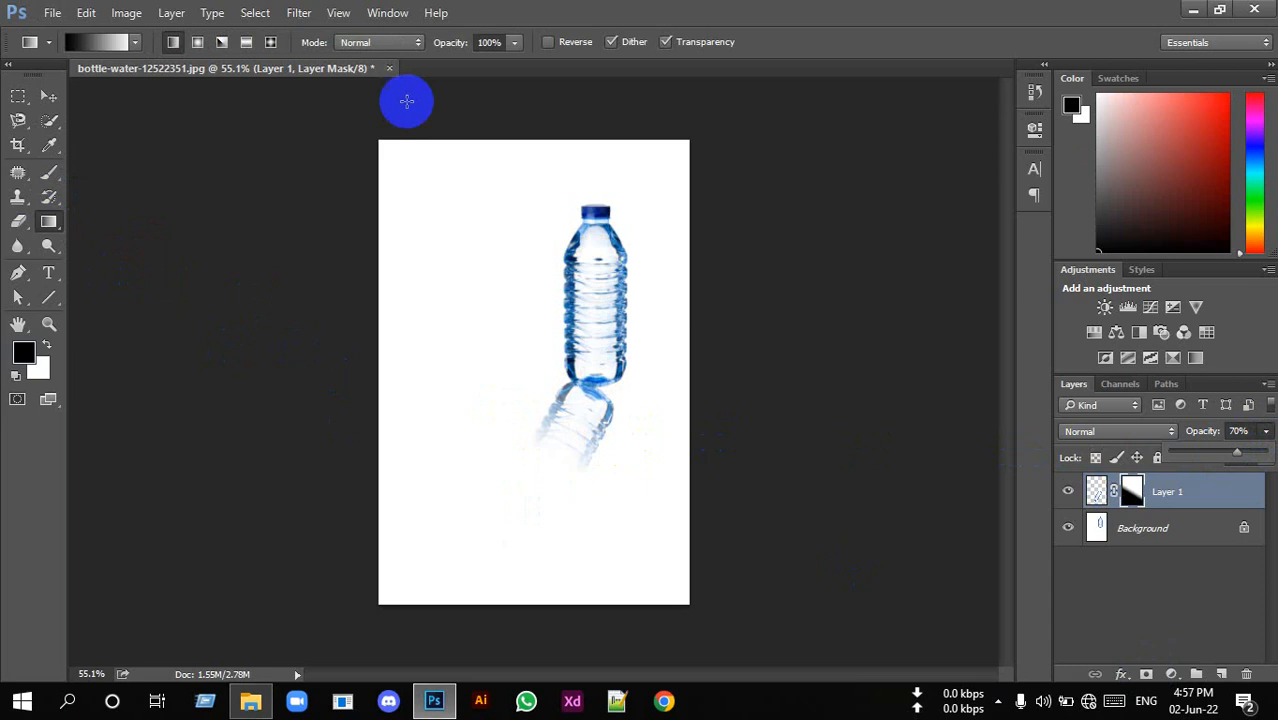
left_click(298, 13)
mouse_move(302, 202)
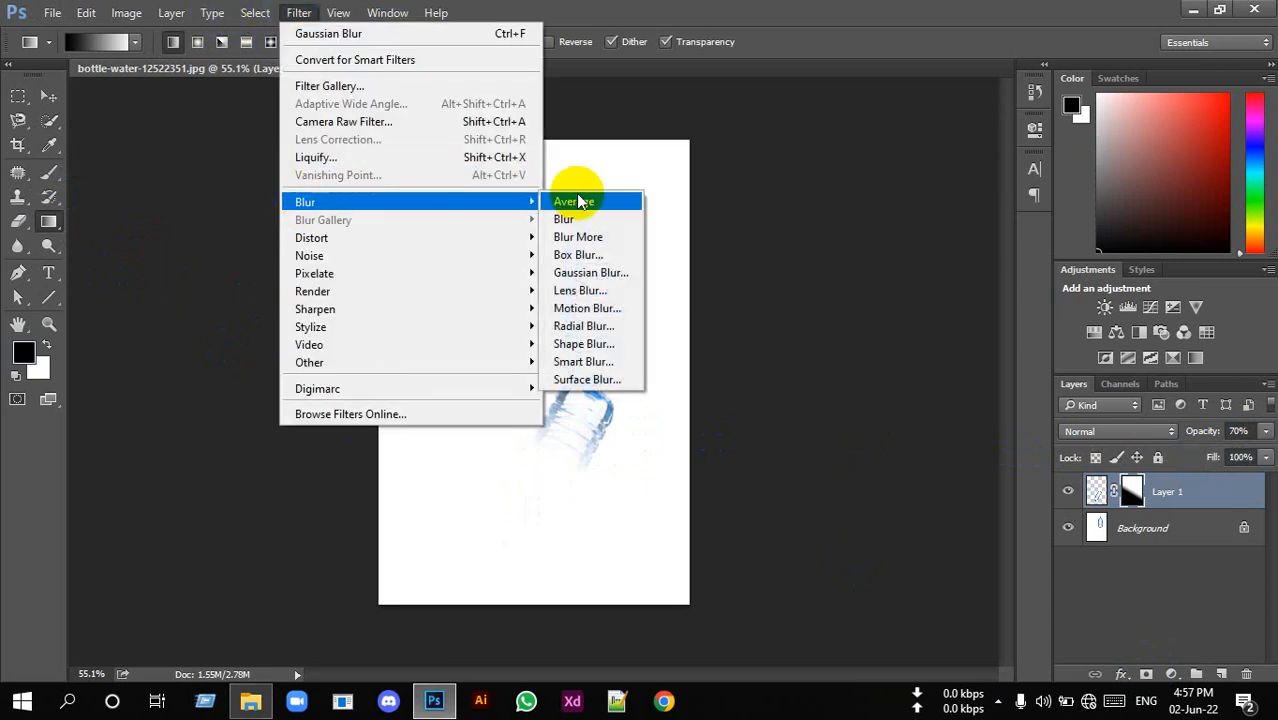
left_click(592, 273)
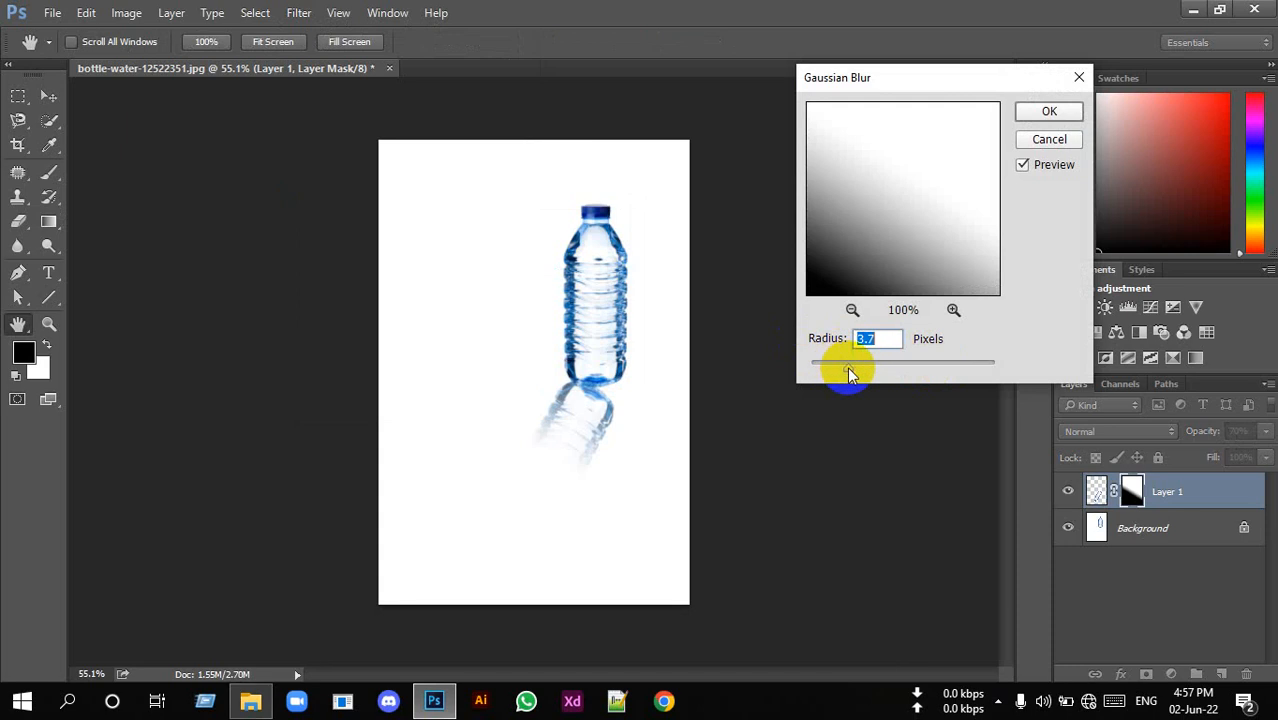
left_click(1048, 112)
key("g")
scroll(585, 265, "down", 2)
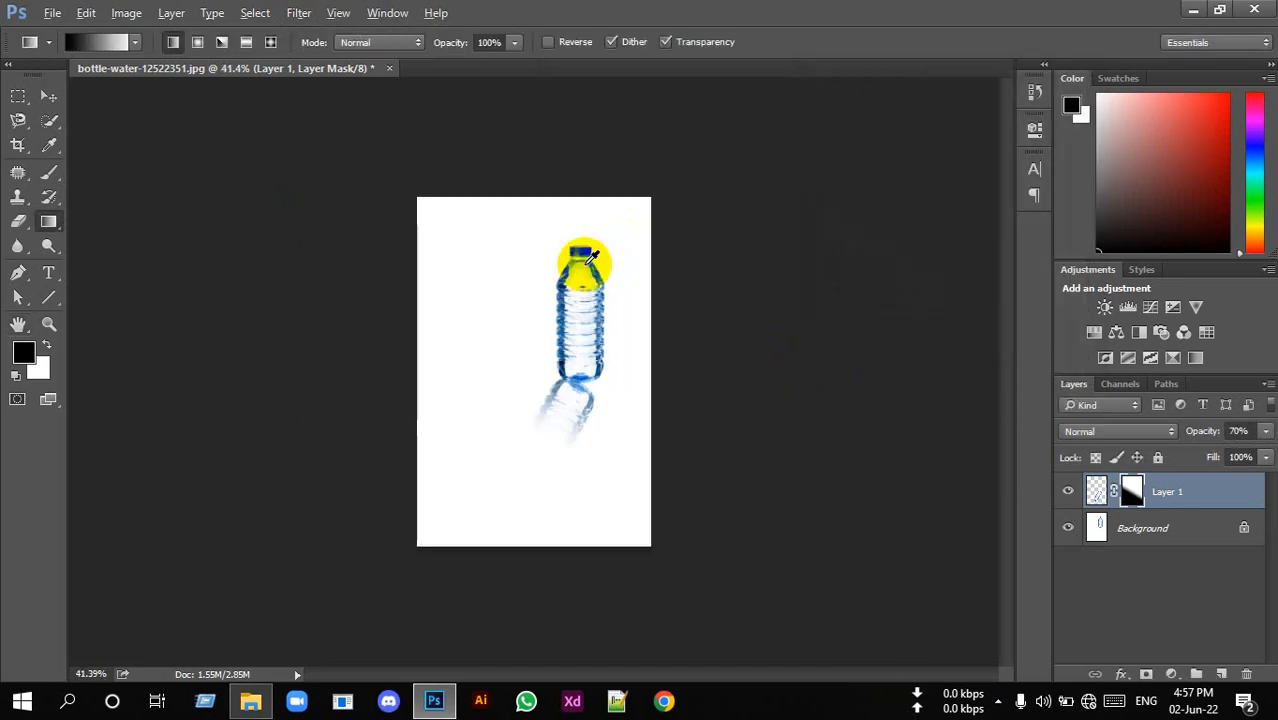
scroll(562, 437, "up", 2)
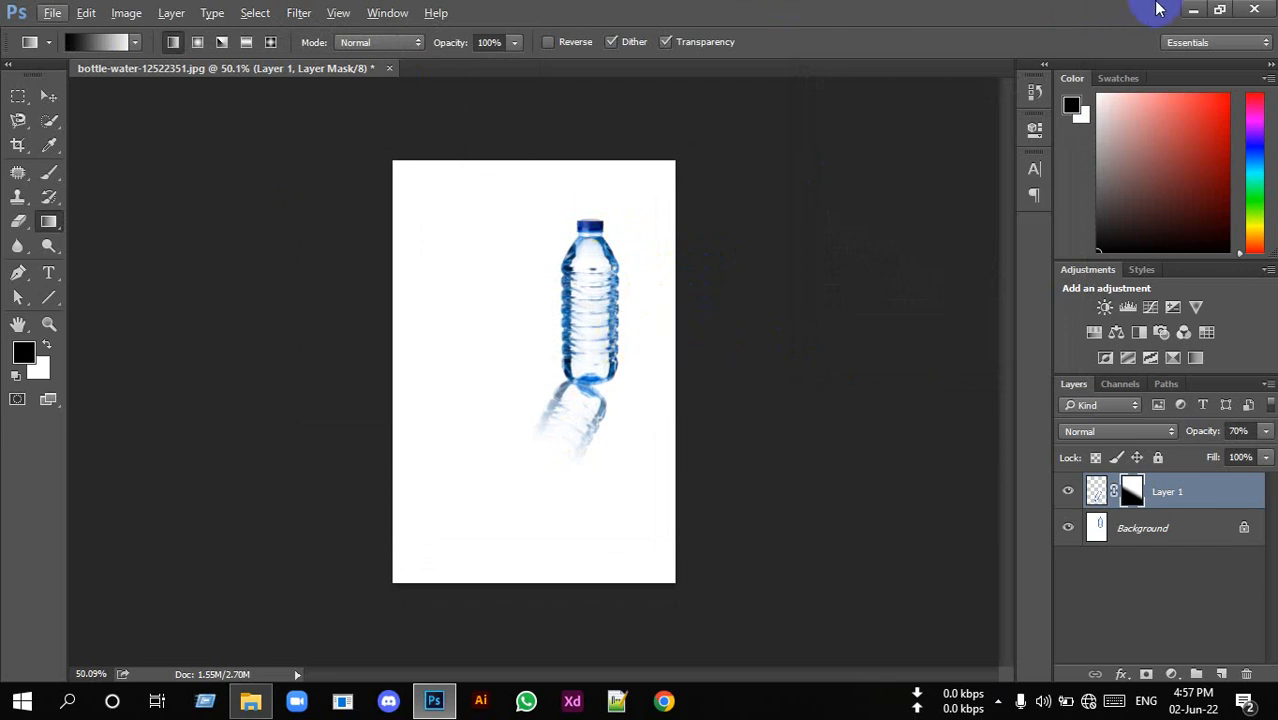
- Open the diamond image from the bg folder in Photoshop as a separate document
left_click(1192, 9)
left_click(271, 422)
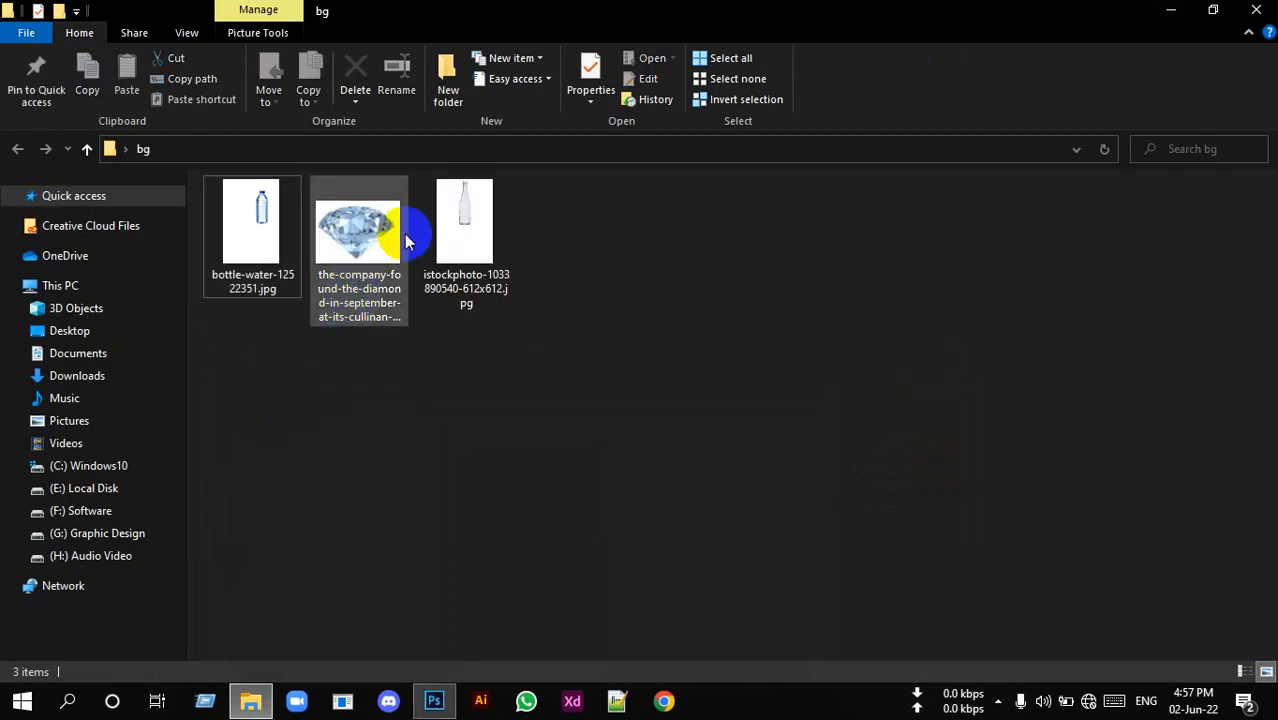
left_click_drag(385, 237, 622, 318)
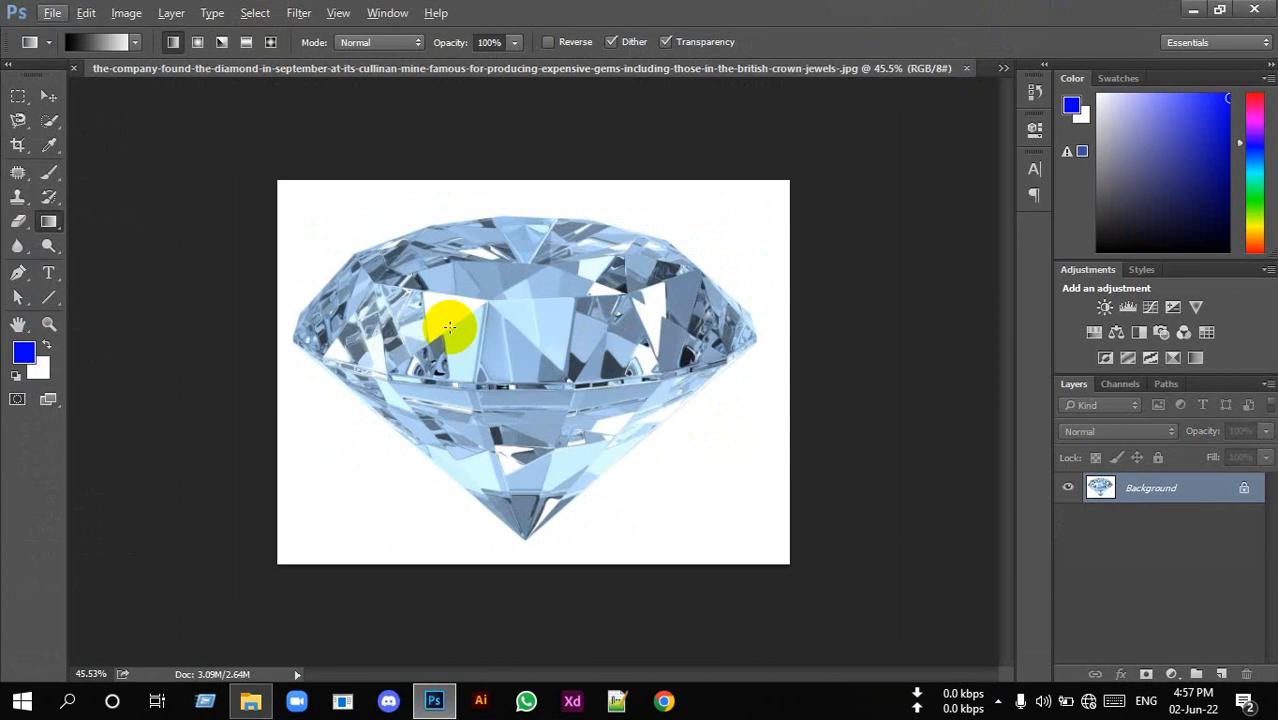
- Convert the diamond image's locked background into a regular layer named Layer 0
scroll(484, 320, "down", 1)
scroll(484, 321, "down", 2)
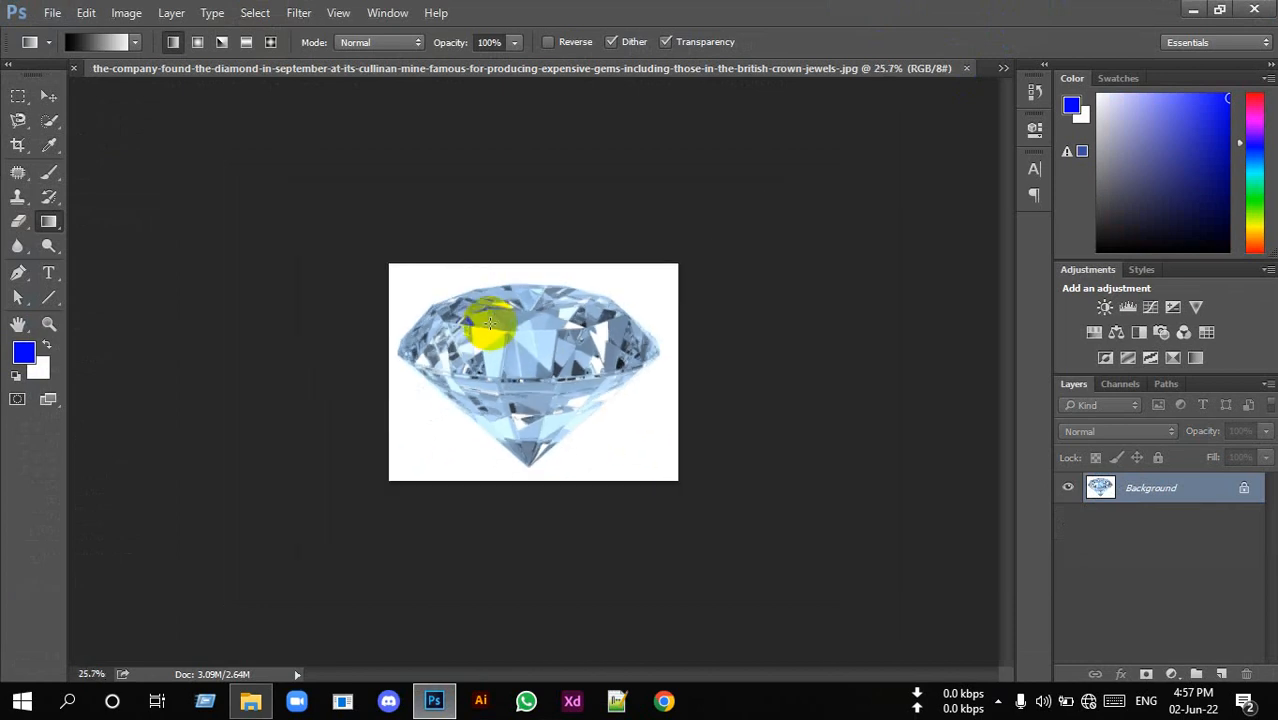
scroll(550, 337, "up", 1)
scroll(577, 371, "down", 1)
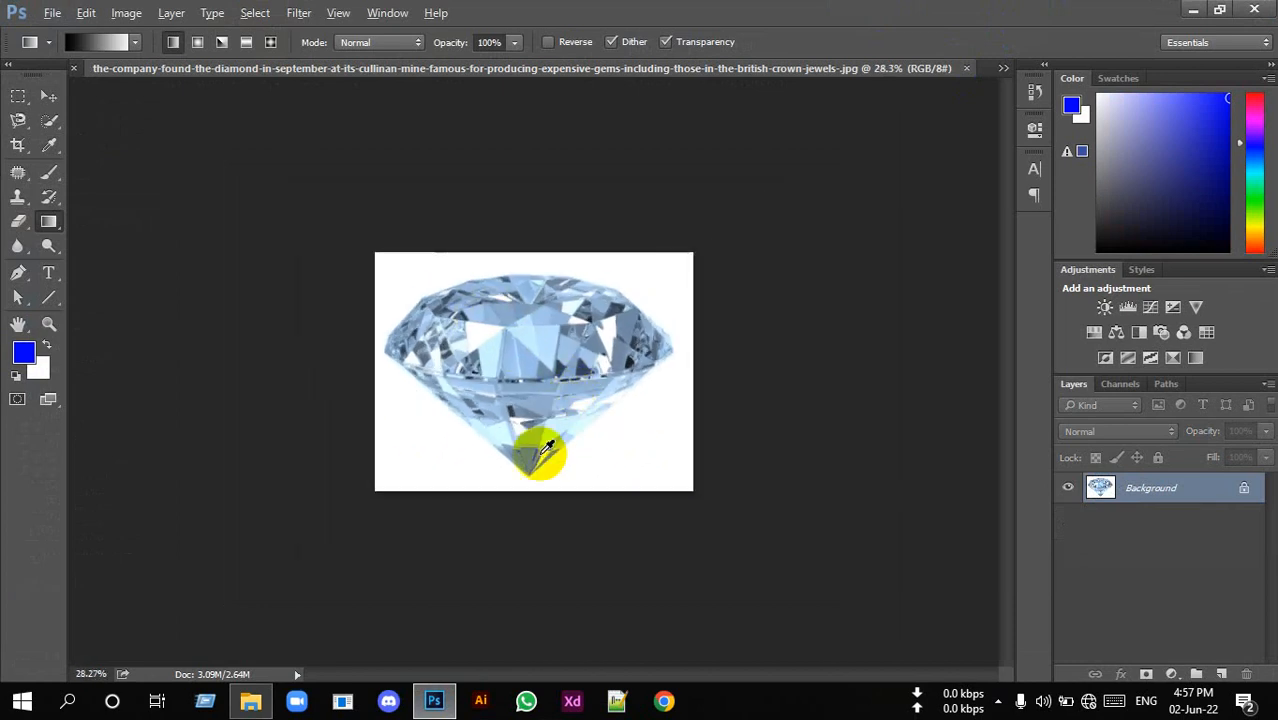
double_click(1194, 500)
left_click(803, 220)
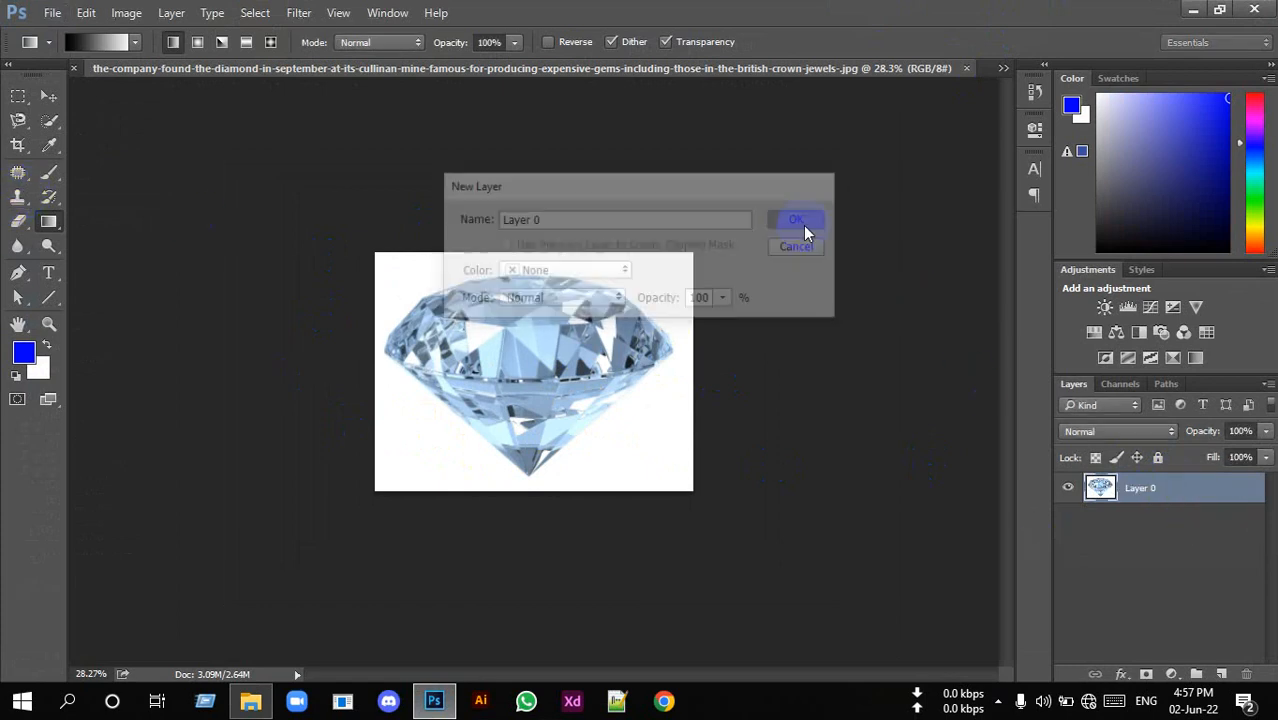
- Enlarge the canvas around the diamond with the Crop tool, leaving space on every side and the most below it
left_click(18, 147)
left_click_drag(379, 484, 285, 592)
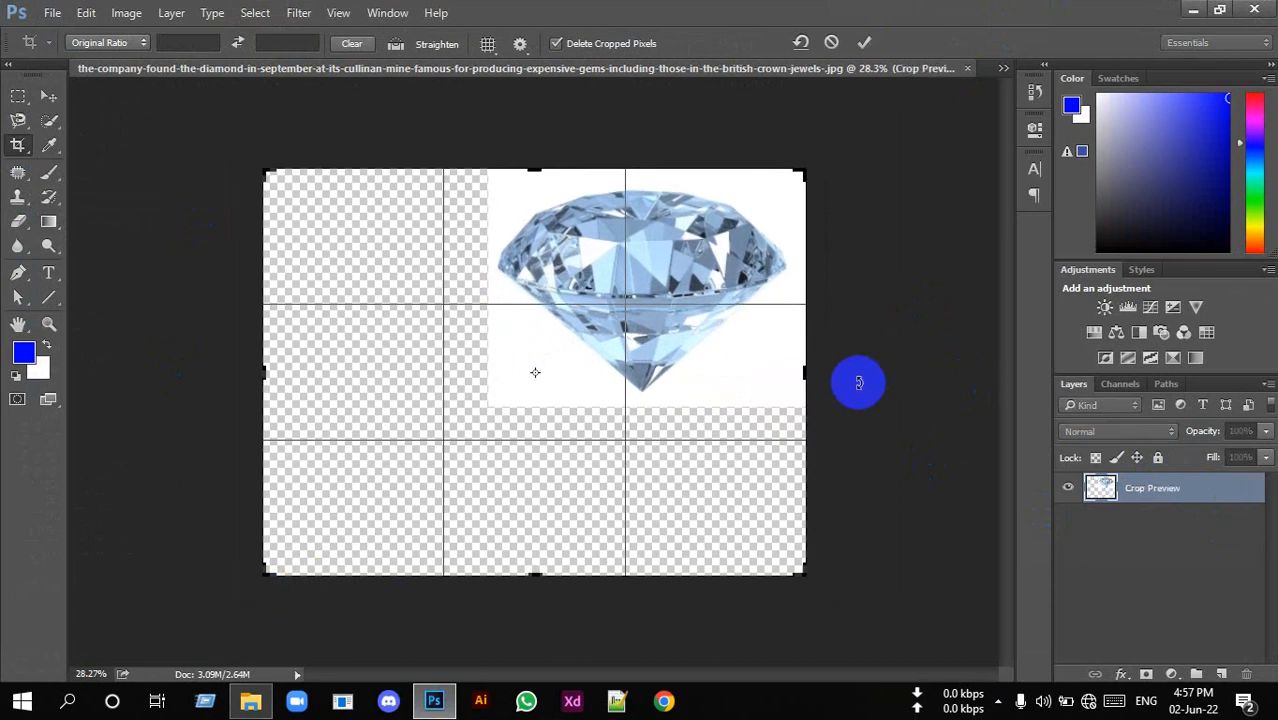
left_click_drag(812, 375, 894, 367)
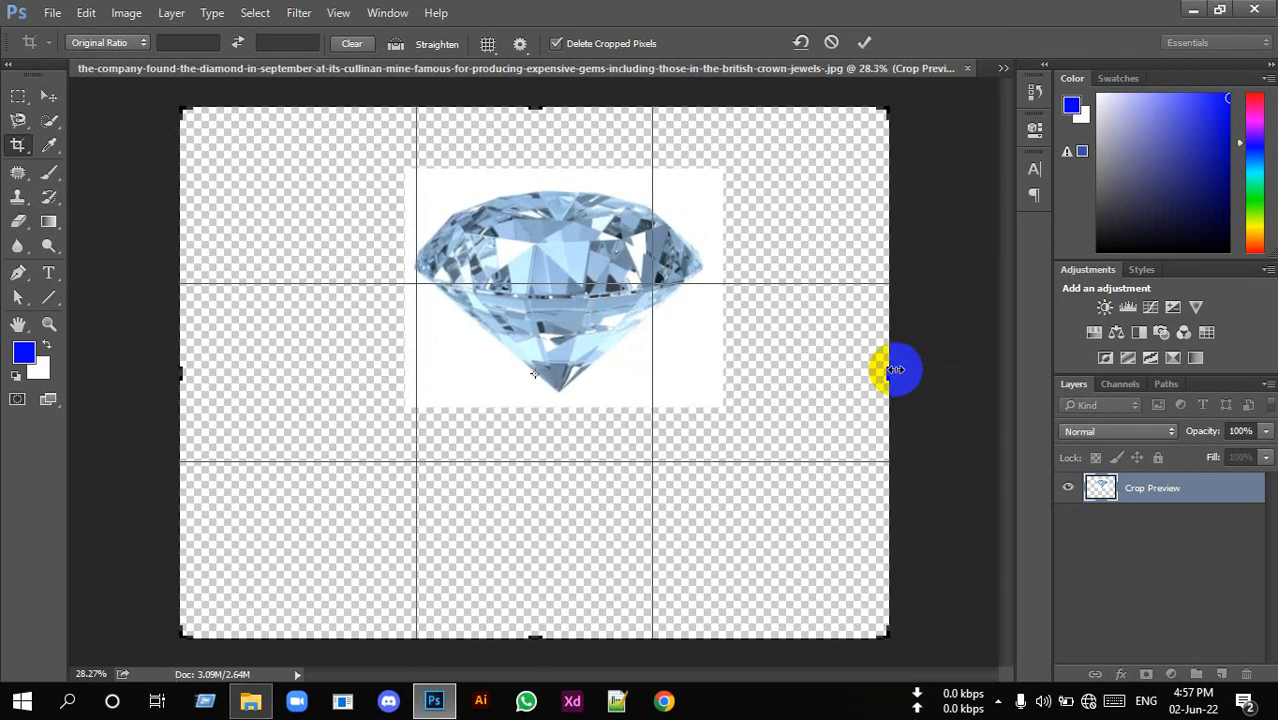
left_click(864, 43)
- Create a new layer filled with the white background color and place it beneath the diamond layer
left_click(1221, 673)
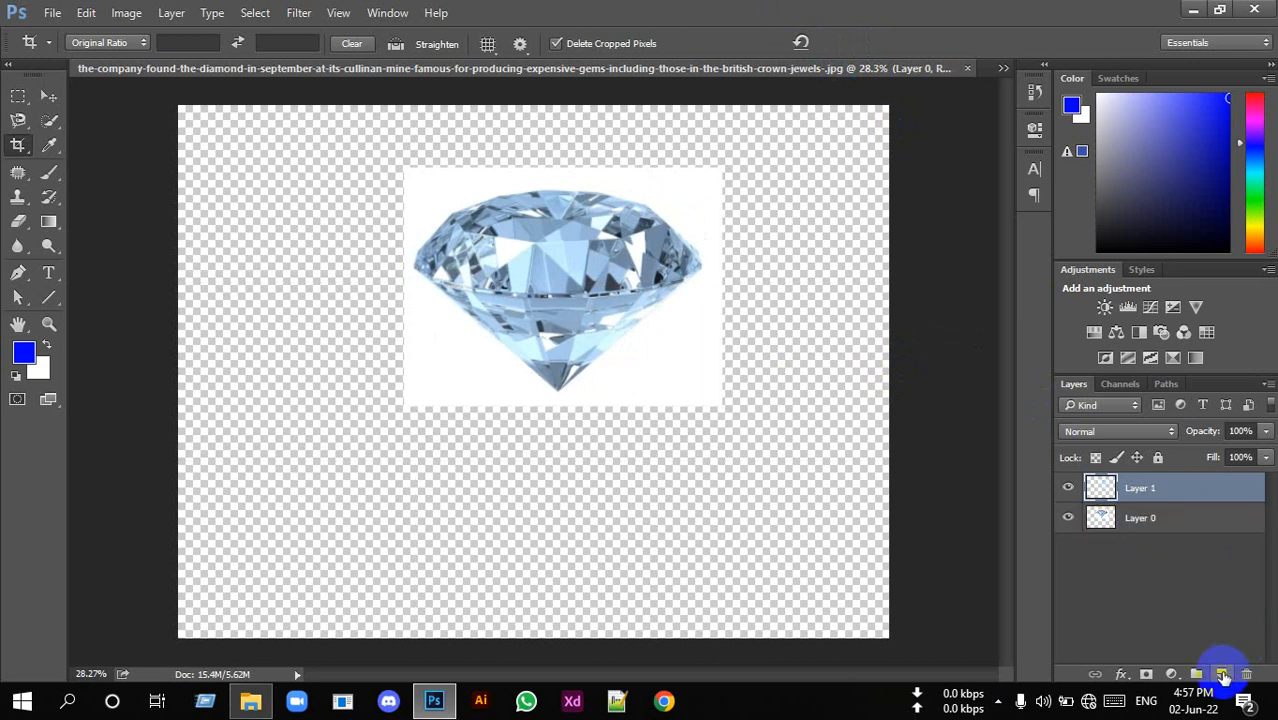
key("ctrl+BackSpace")
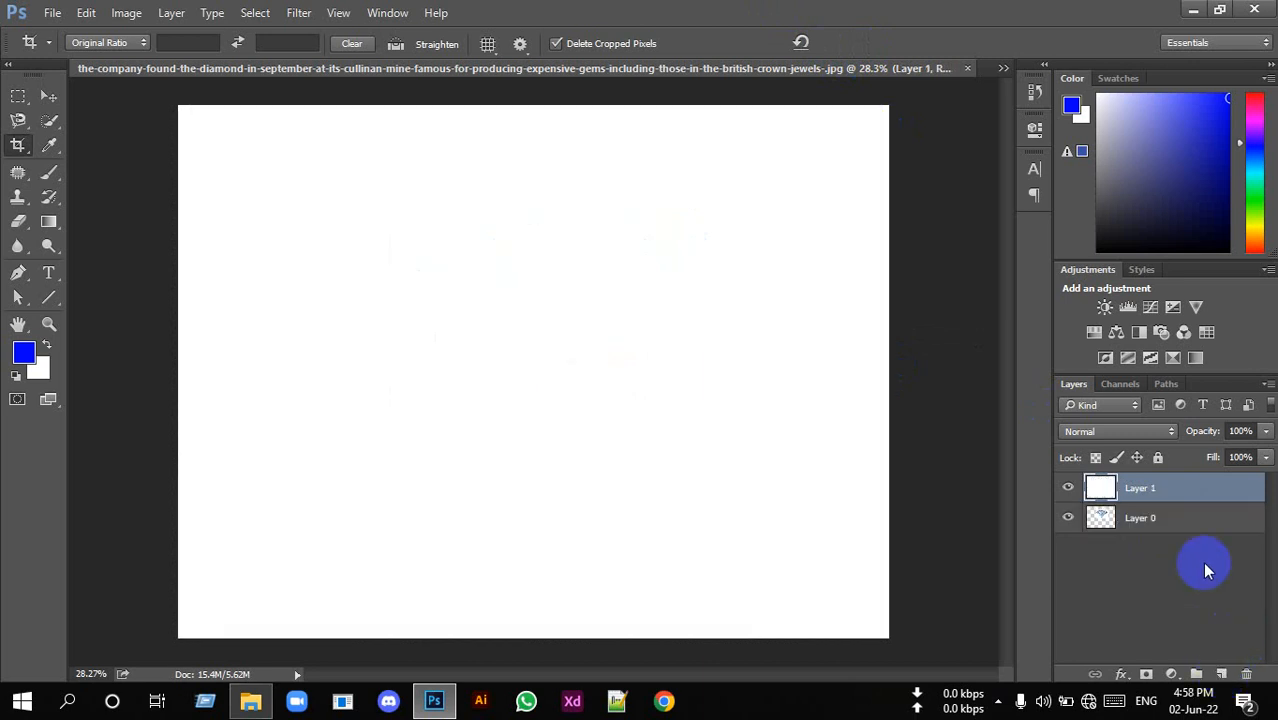
left_click_drag(1150, 495, 1165, 588)
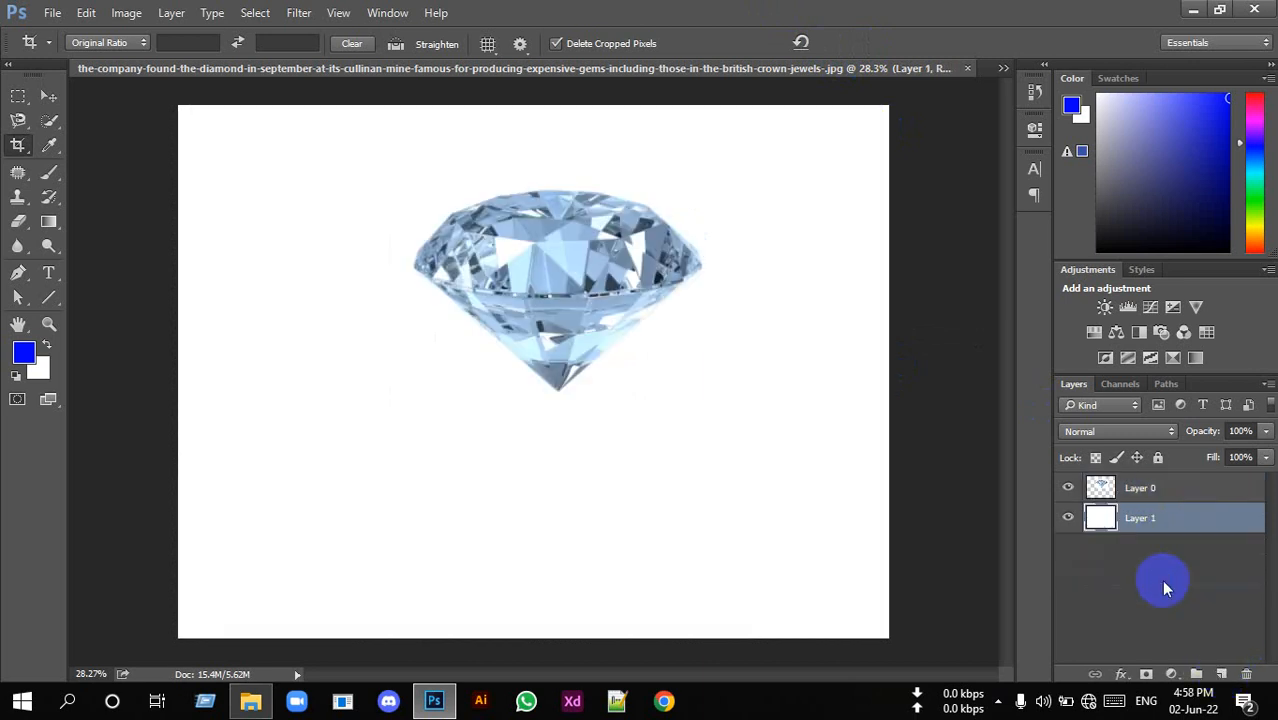
left_click(49, 120)
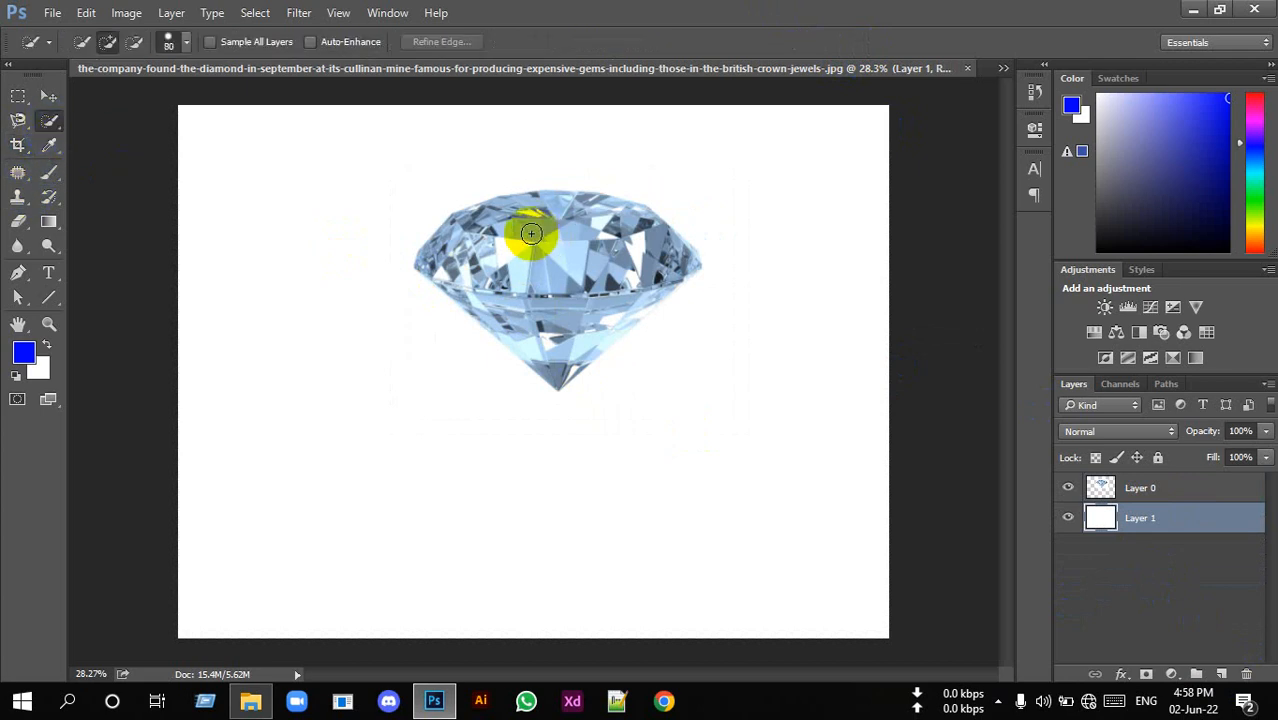
mouse_move(531, 233)
left_mouse_down()
mouse_move(576, 301)
mouse_move(469, 262)
mouse_move(468, 245)
mouse_move(511, 219)
mouse_move(605, 209)
mouse_move(648, 235)
mouse_move(627, 281)
left_mouse_up()
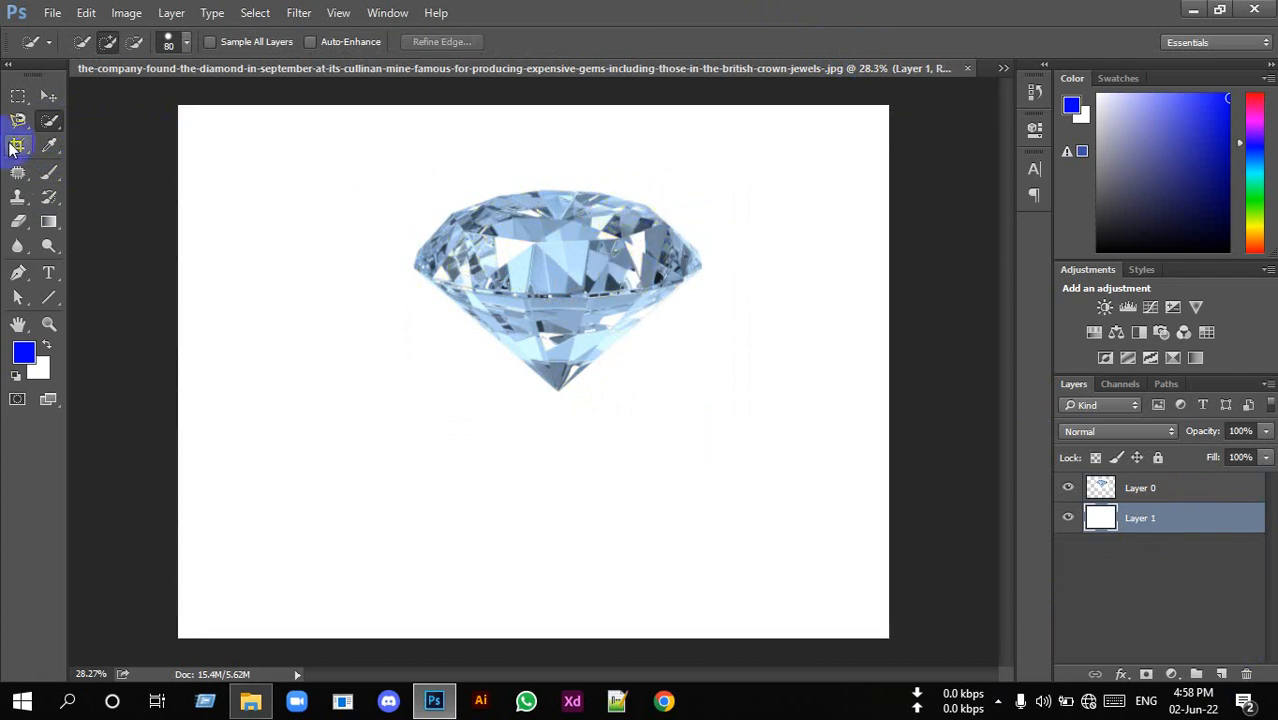
right_click(18, 122)
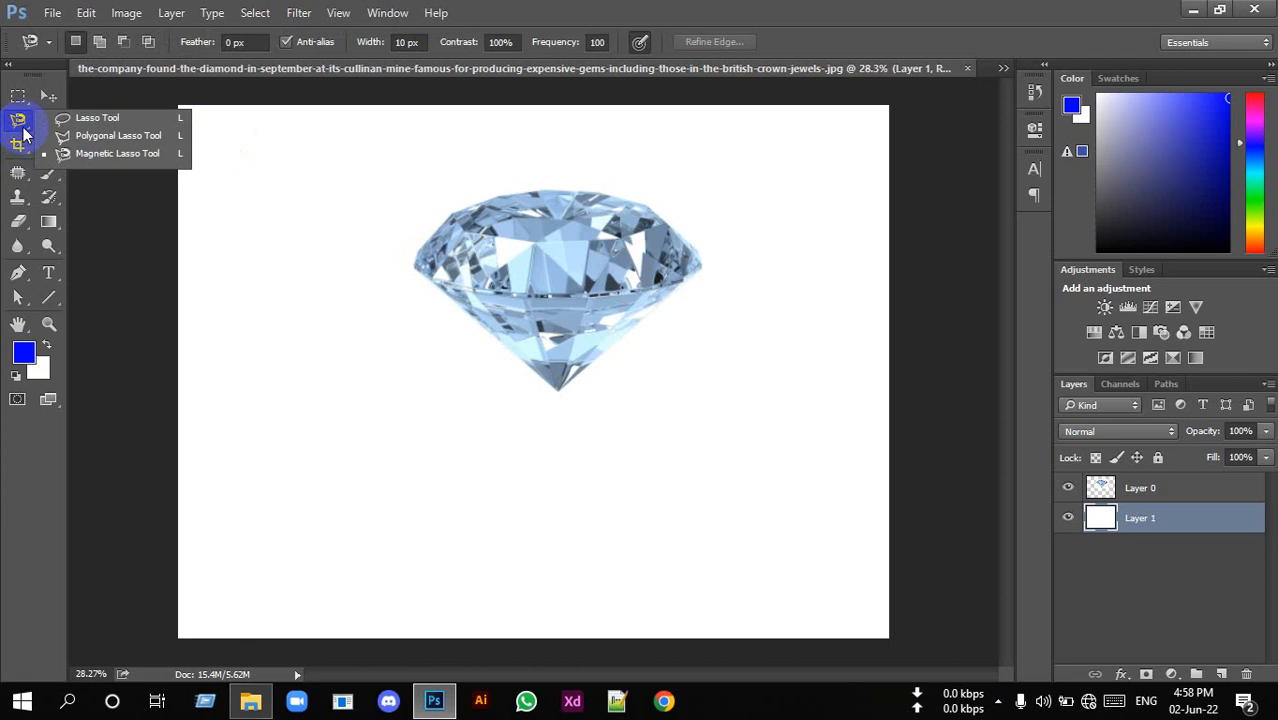
left_click(100, 140)
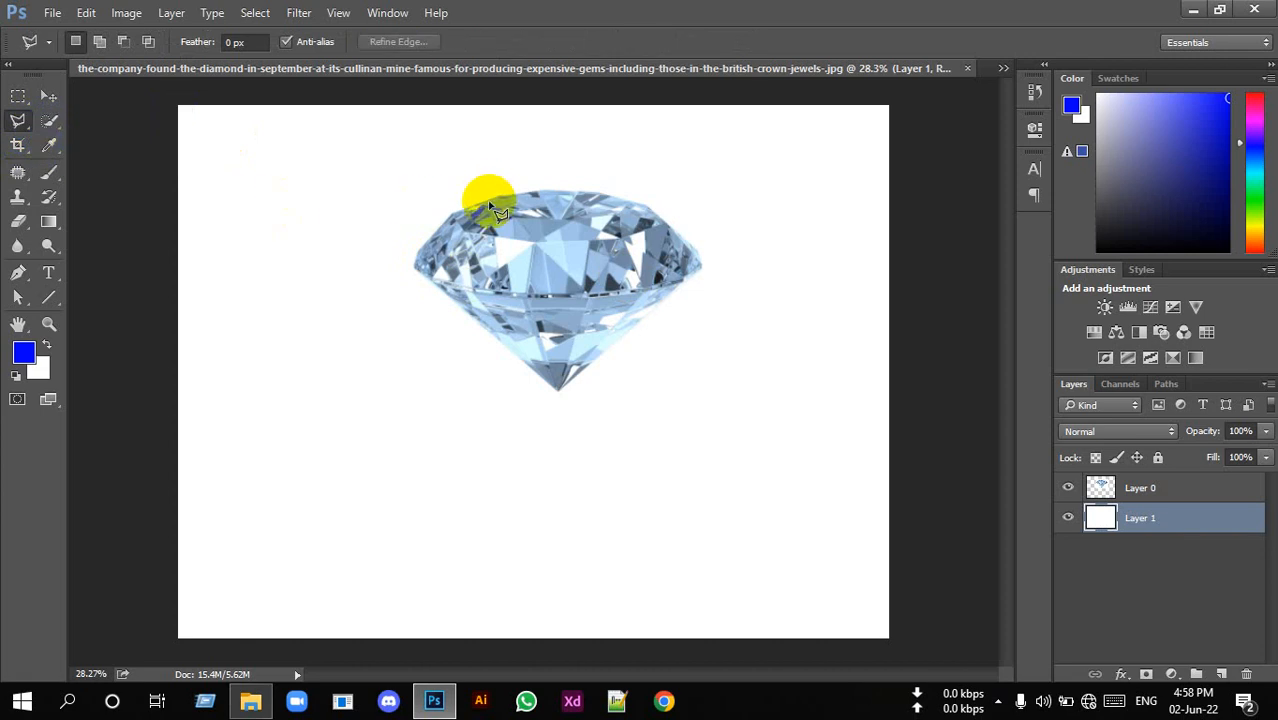
left_click(576, 189)
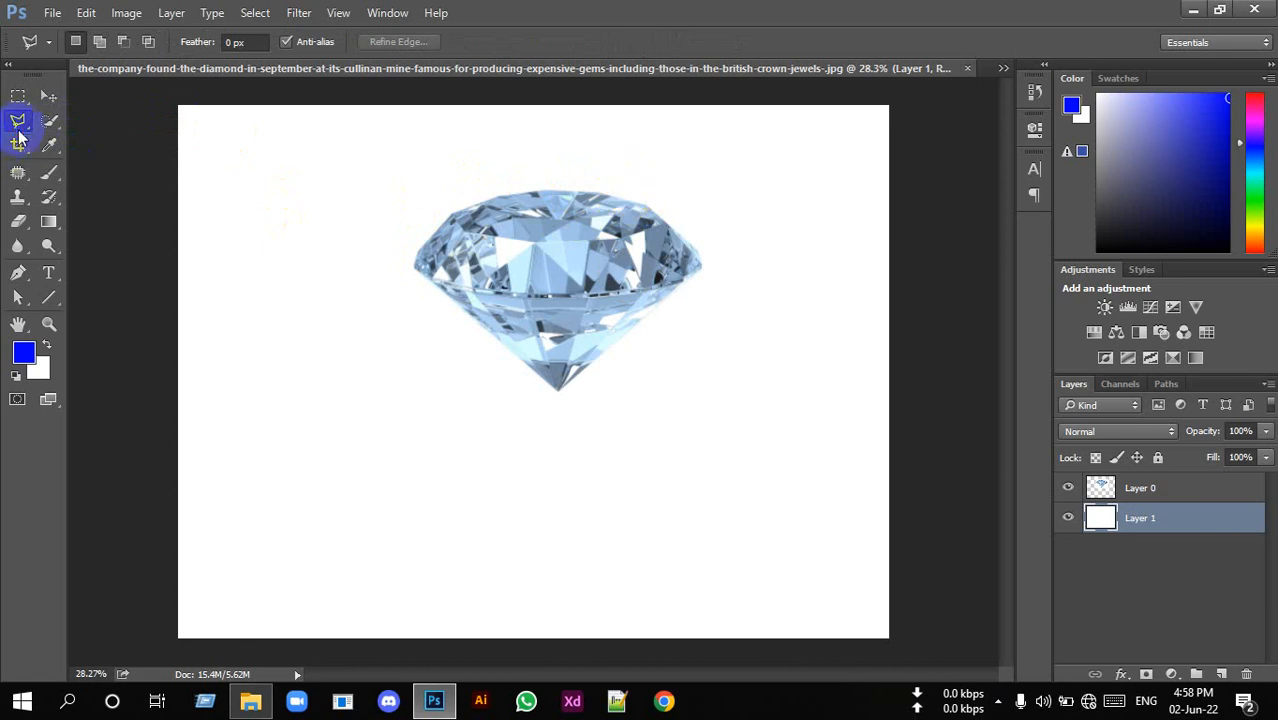
- Trace a closed selection around the diamond's outline with the Magnetic Lasso tool
left_click(18, 128)
left_click(82, 158)
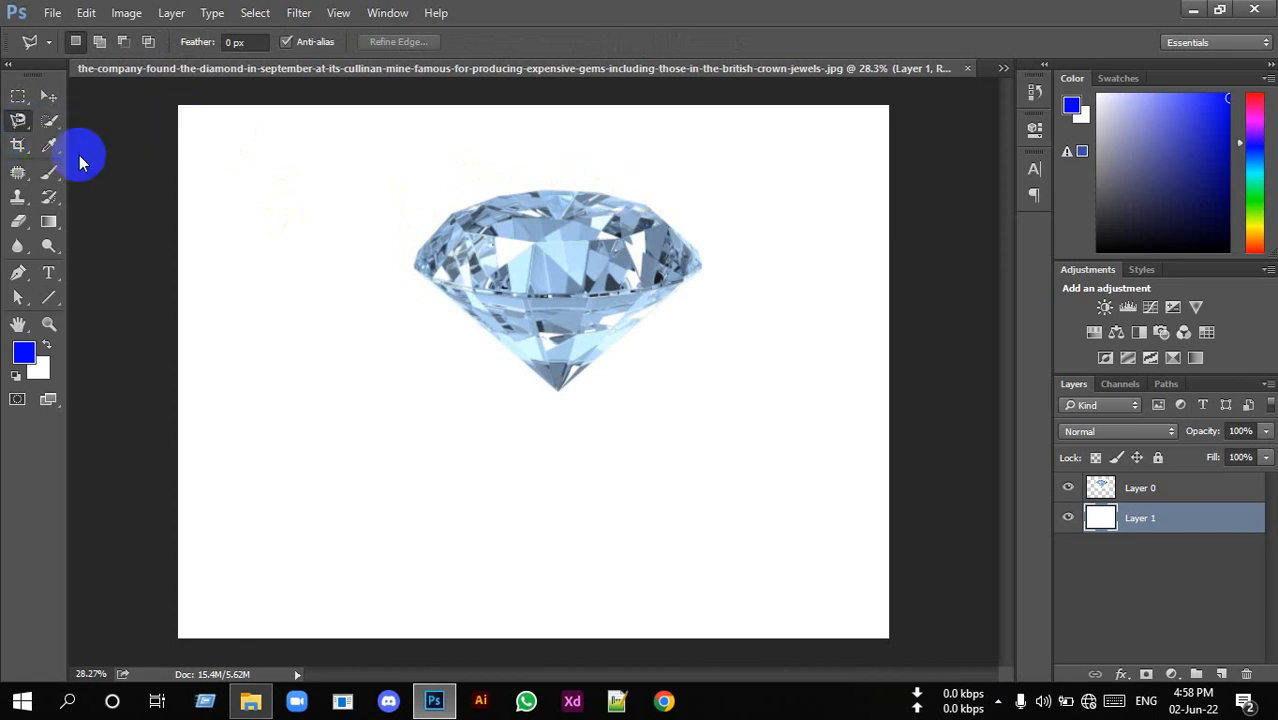
left_click(545, 189)
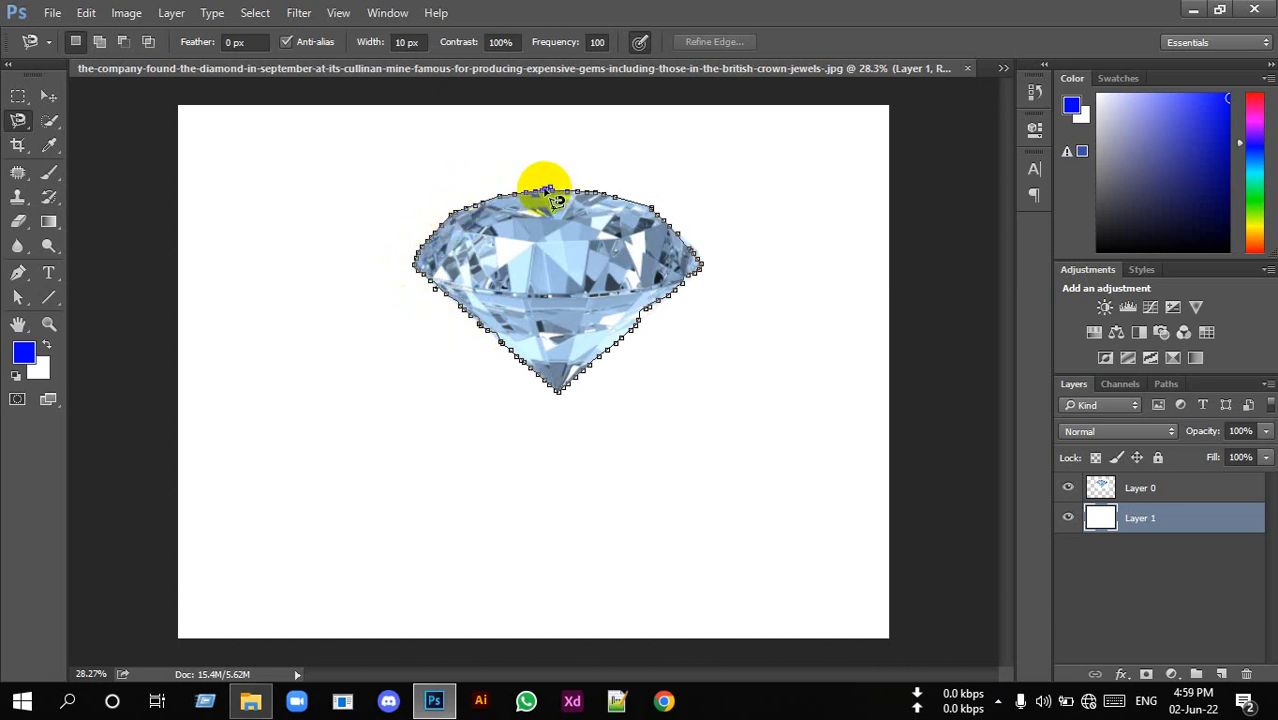
left_click(552, 194)
- Add the missed area along the diamond's lower-right edge to the selection with the Lasso tool
scroll(675, 318, "up", 1)
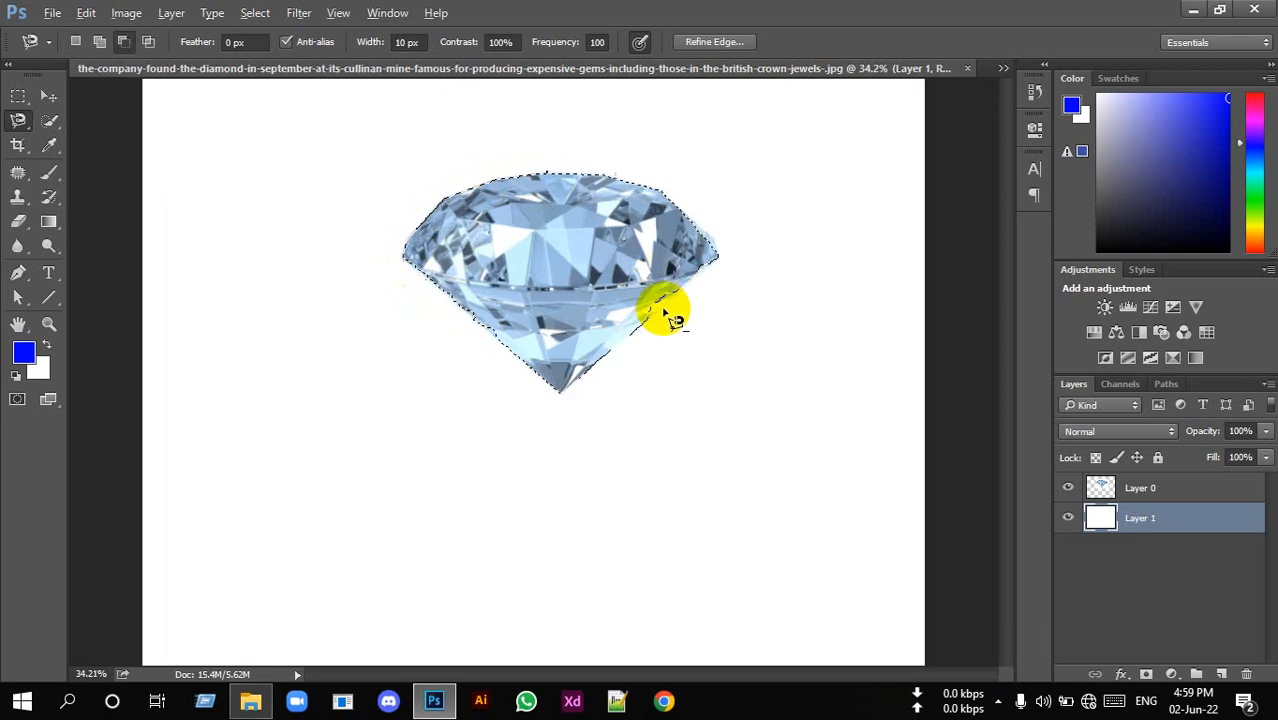
scroll(675, 318, "up", 2)
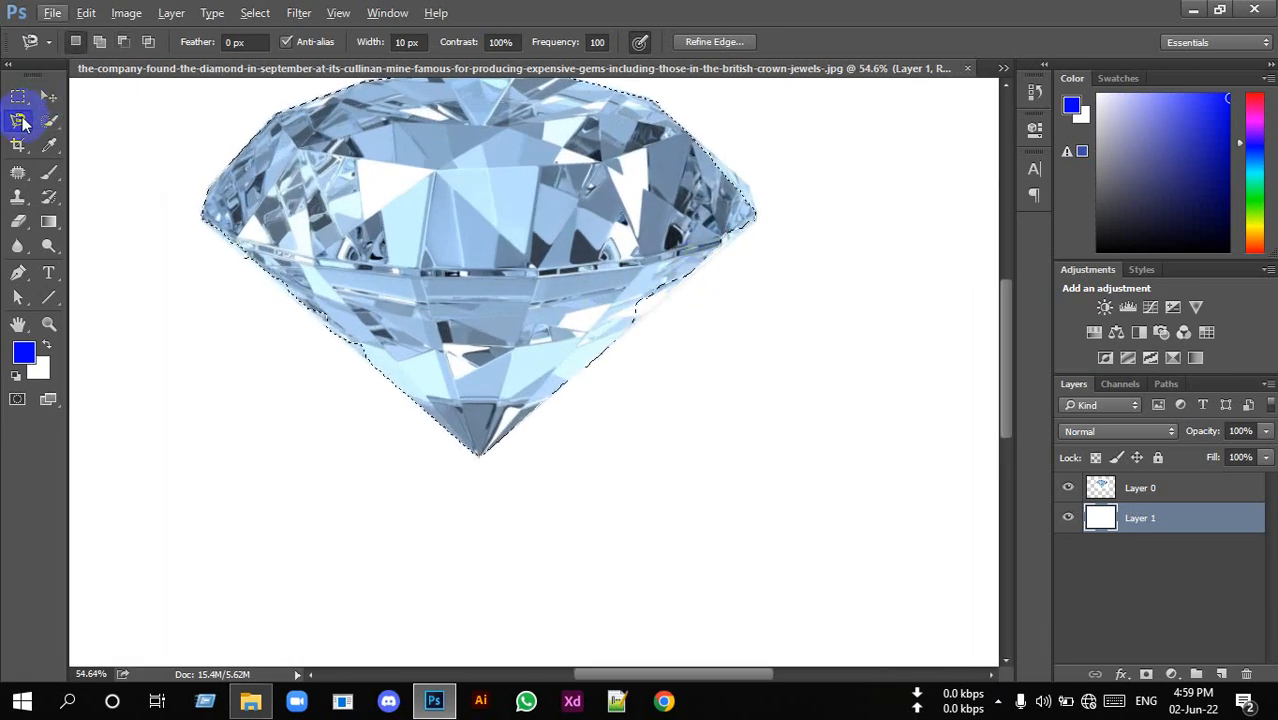
left_click_drag(22, 122, 86, 114)
left_click(99, 41)
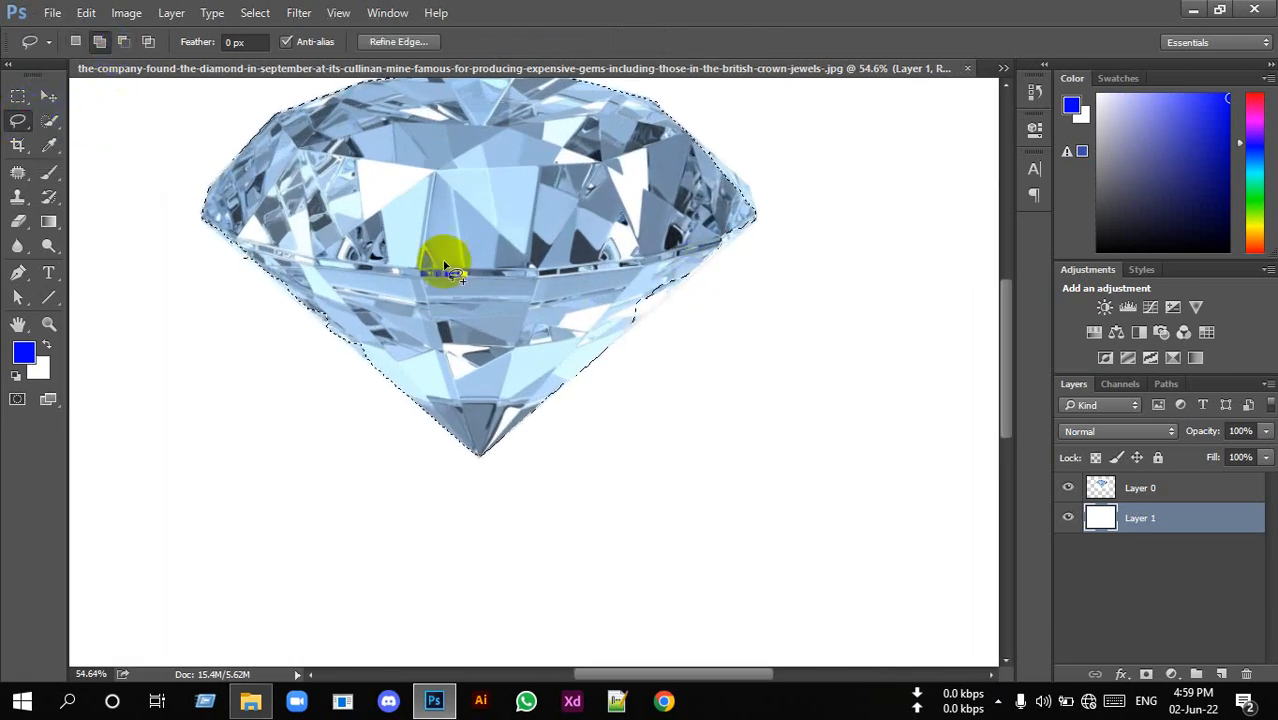
mouse_move(744, 225)
left_mouse_down()
mouse_move(631, 326)
mouse_move(653, 217)
mouse_move(662, 240)
left_mouse_up()
- Copy the selected diamond from Layer 0 onto a new layer
scroll(660, 250, "down", 4)
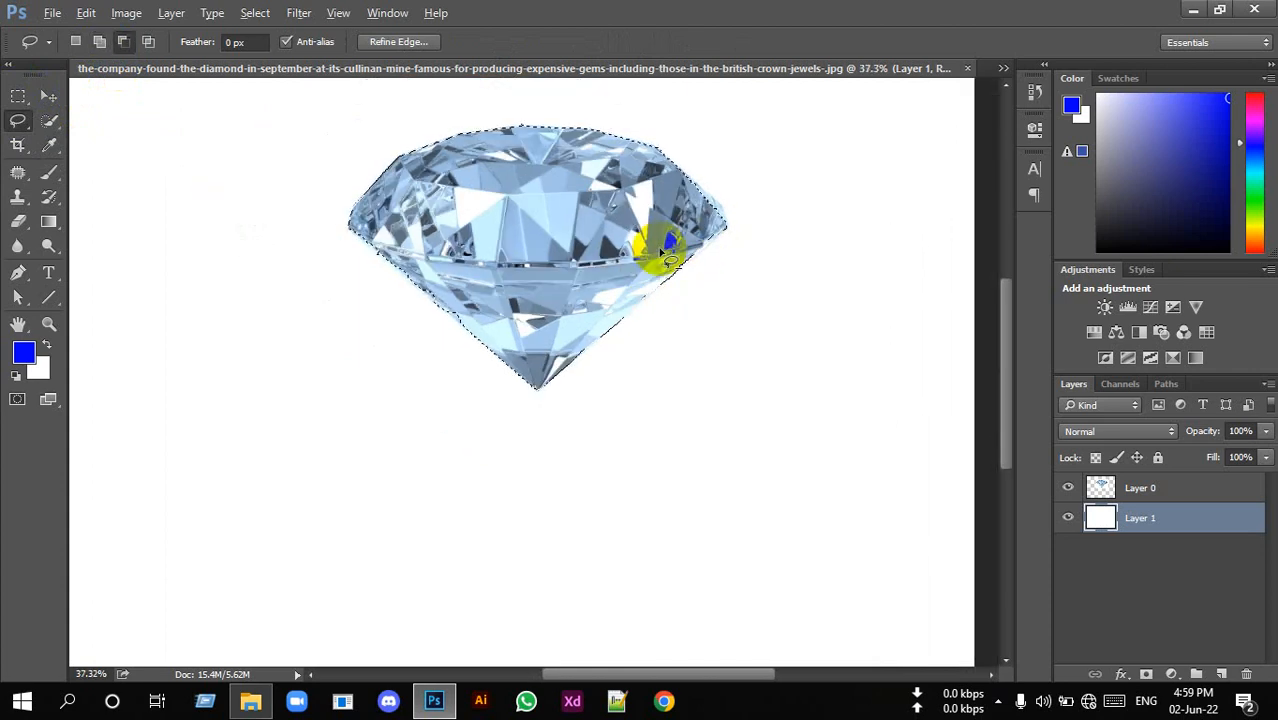
scroll(662, 250, "down", 2)
scroll(622, 320, "down", 2)
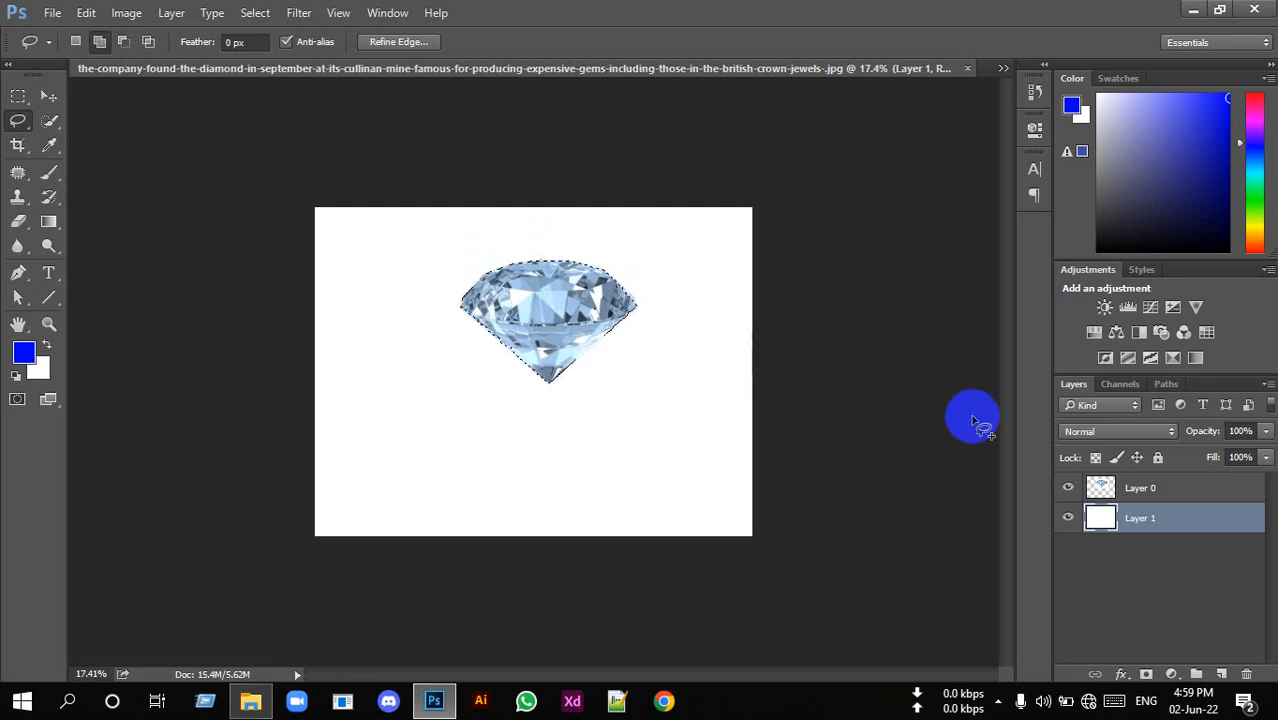
left_click(1103, 489)
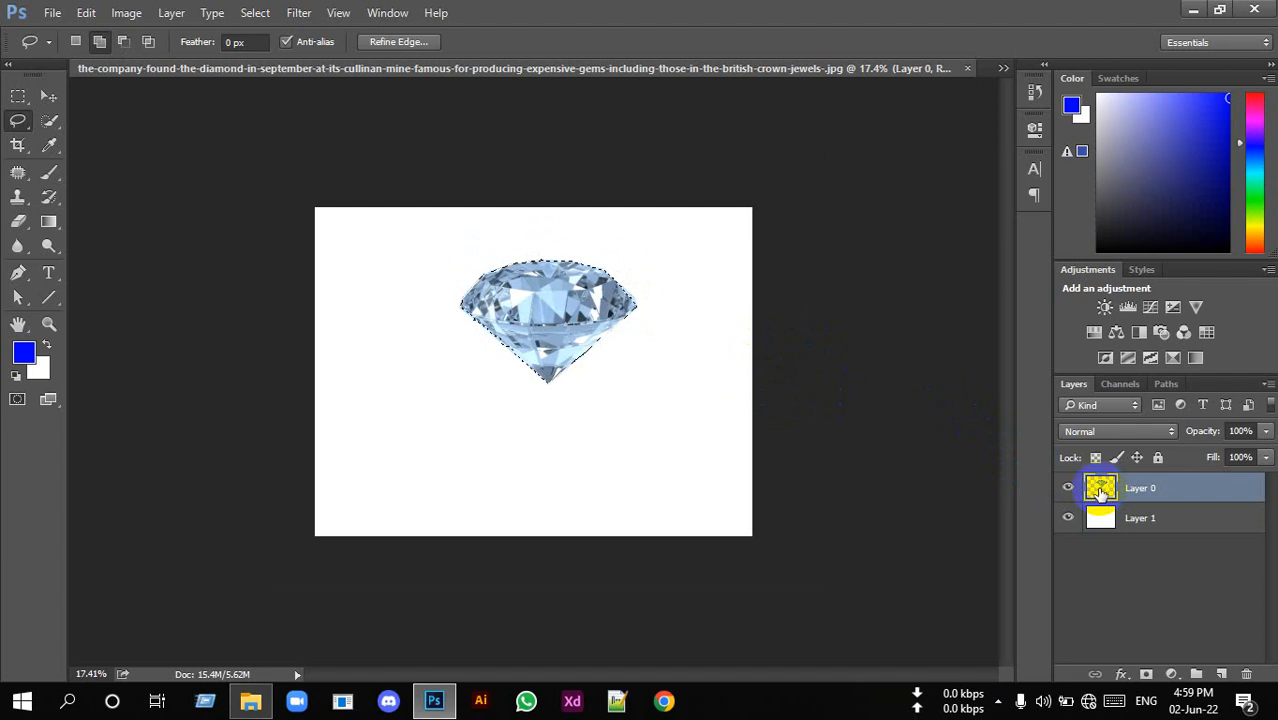
key("ctrl+j")
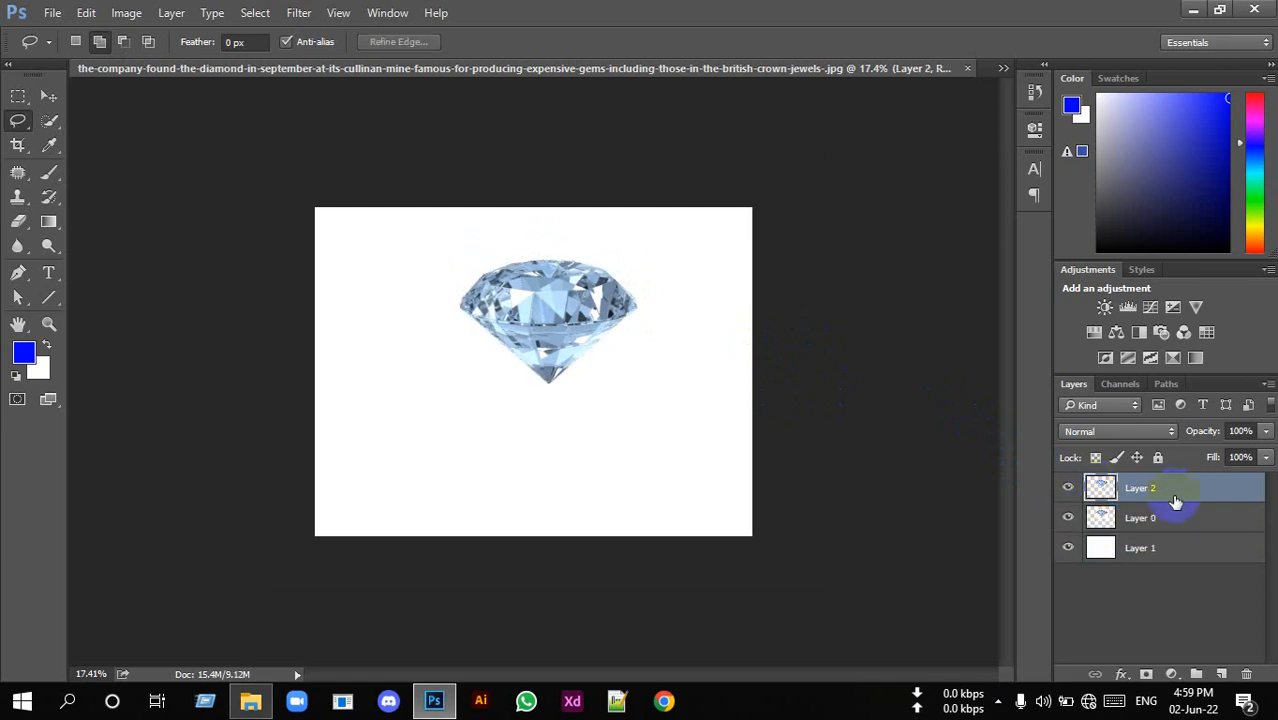
- Flip the diamond copy on Layer 2 vertically and move it directly below the original diamond
left_click(1155, 519)
left_click(1172, 488)
key("ctrl+t")
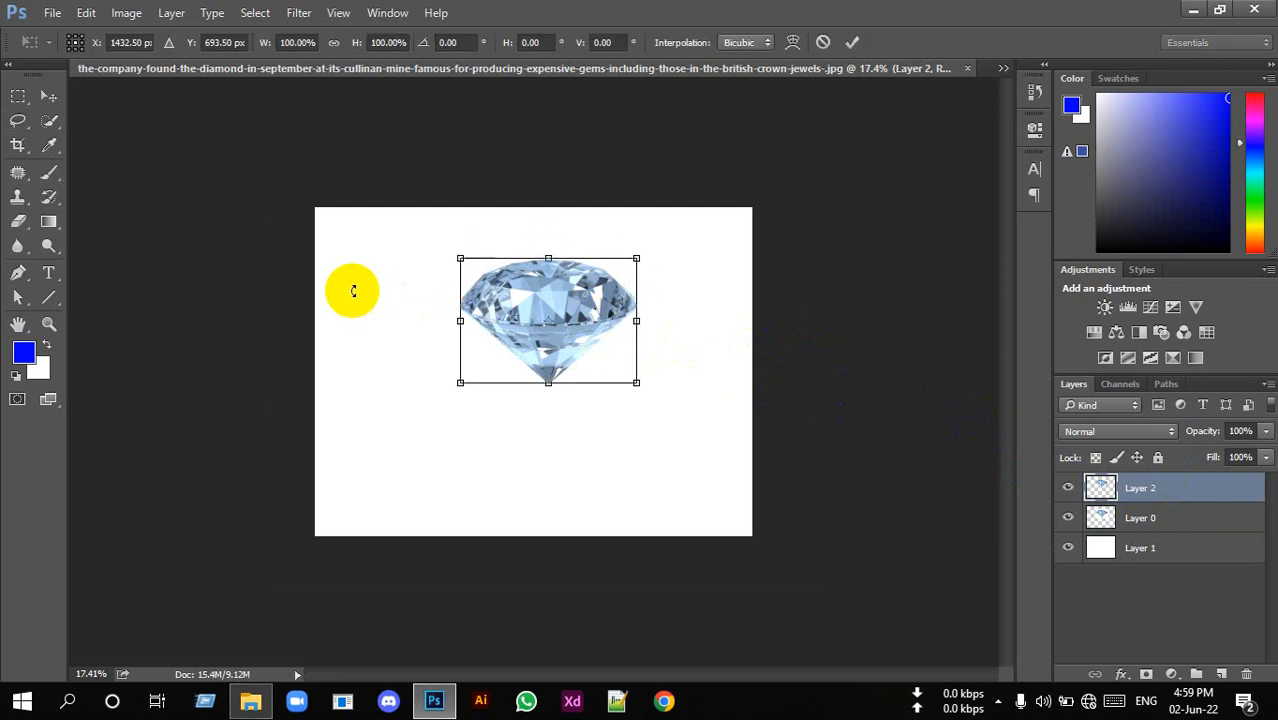
right_click(551, 310)
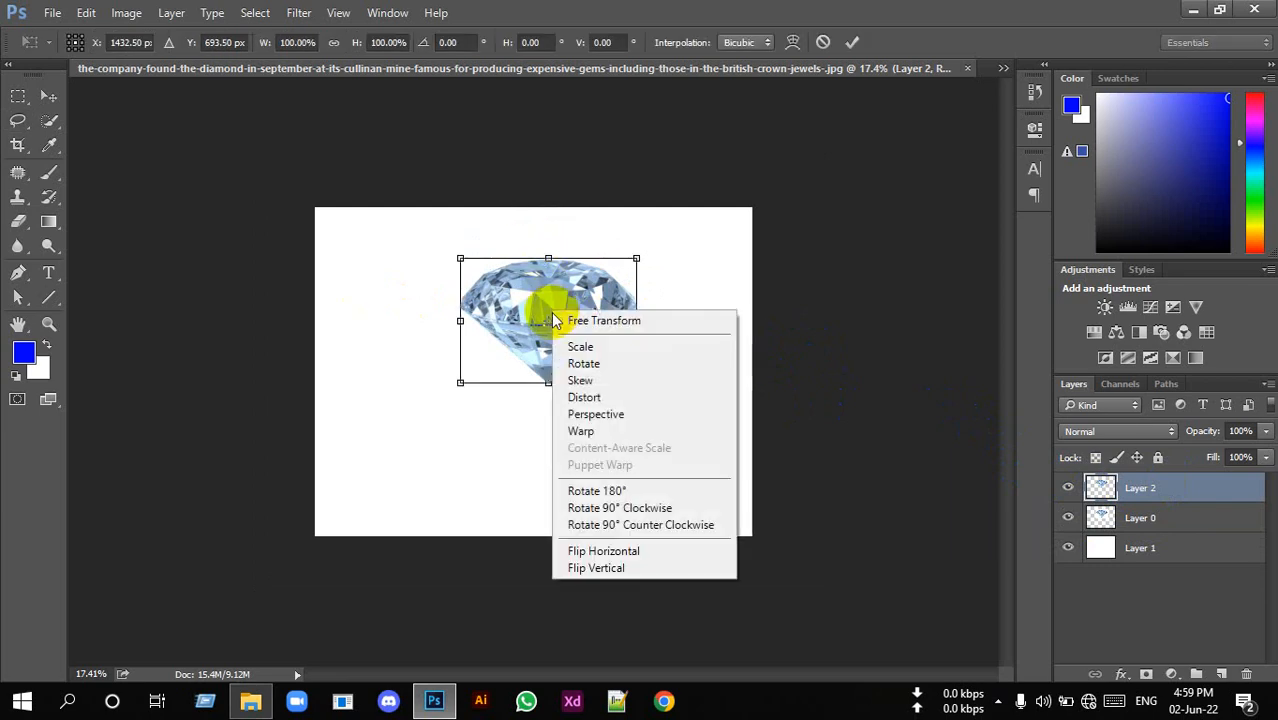
left_click(612, 567)
left_click_drag(571, 300, 559, 438)
left_click(851, 42)
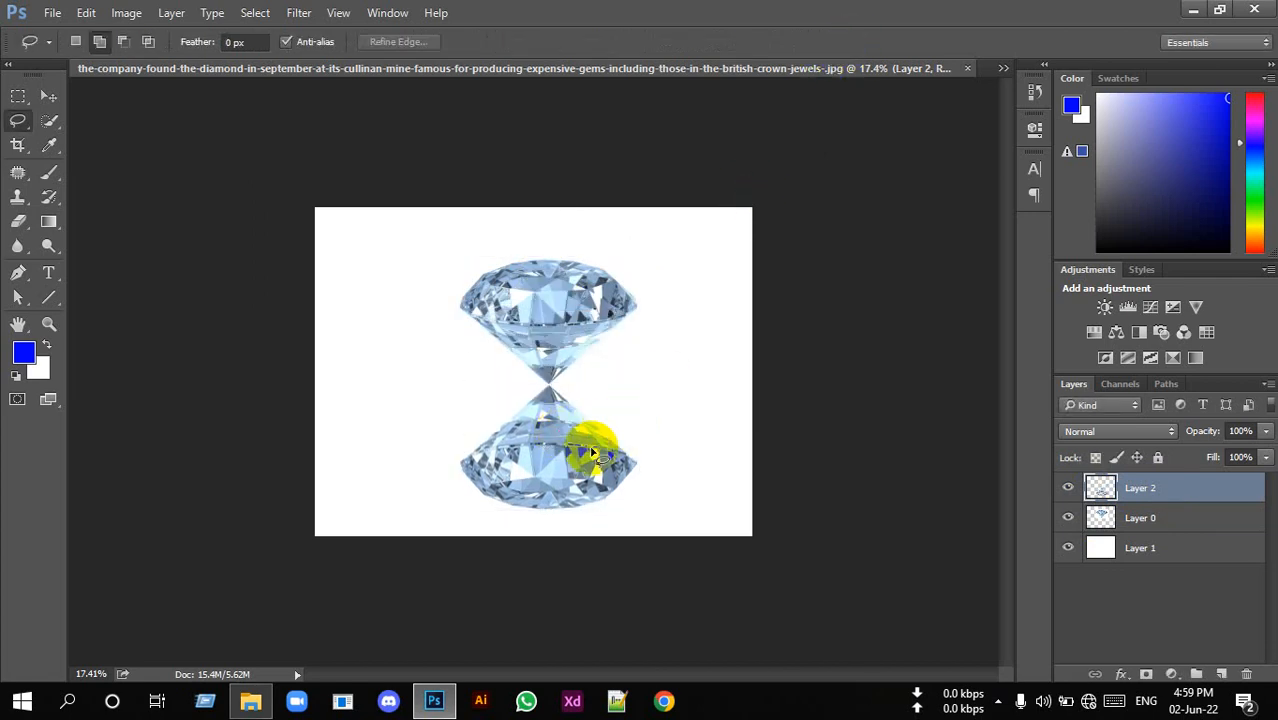
- Nudge the flipped diamond upward in small steps until its tip meets the tip of the original diamond
scroll(570, 460, "up", 5)
scroll(556, 440, "up", 1)
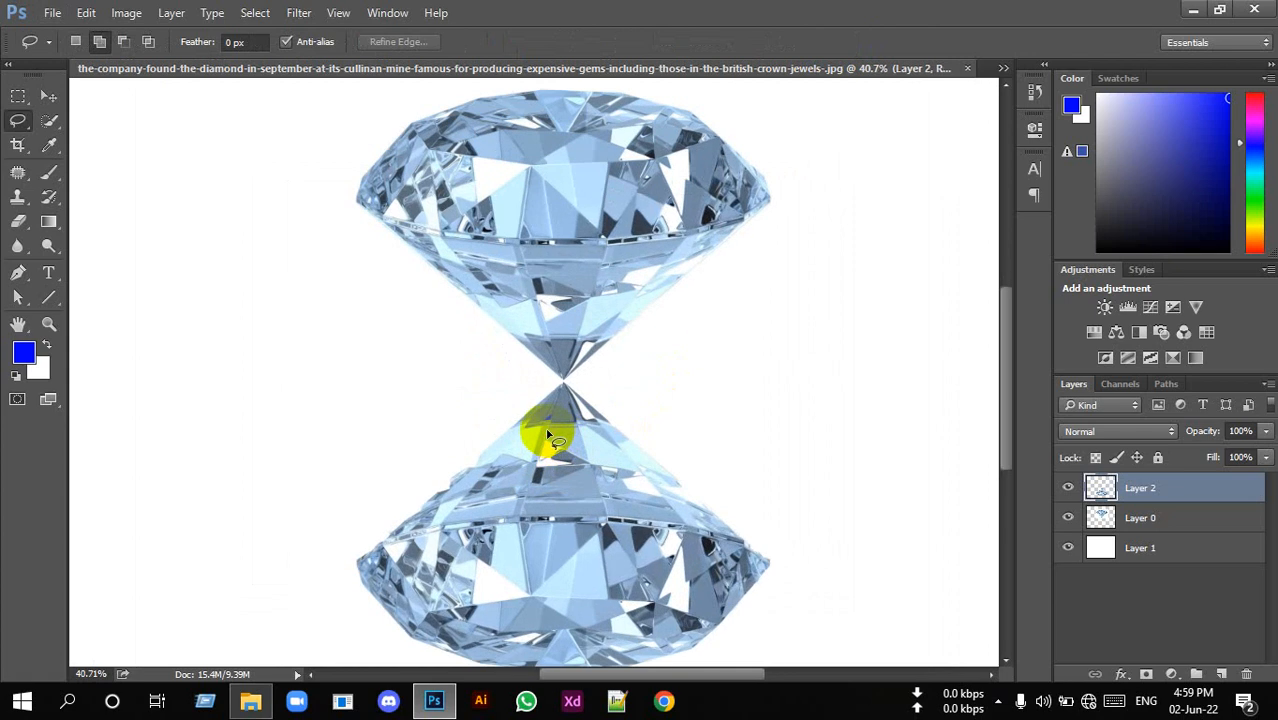
left_click(48, 96)
scroll(542, 522, "up", 4)
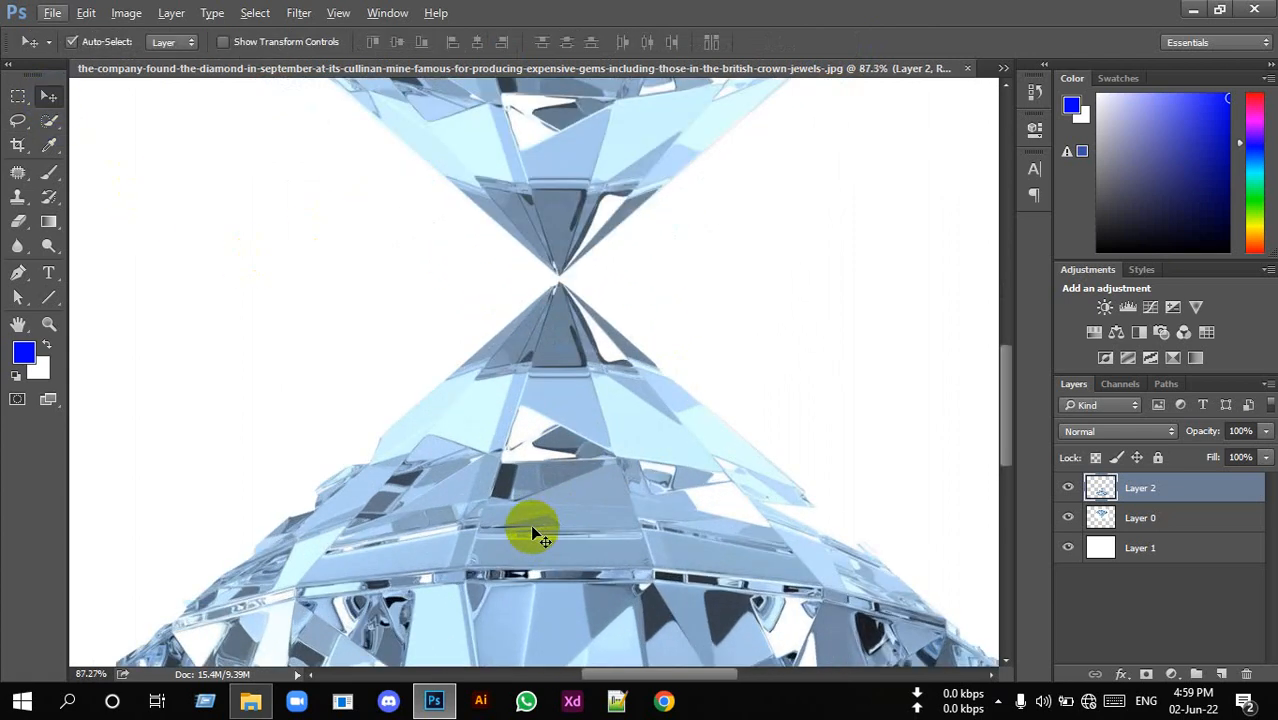
left_click(581, 479)
key("Up")
key("Up")
key("Up")
key("Up")
key("Up")
key("Up")
key("Up")
key("Up")
key("Up")
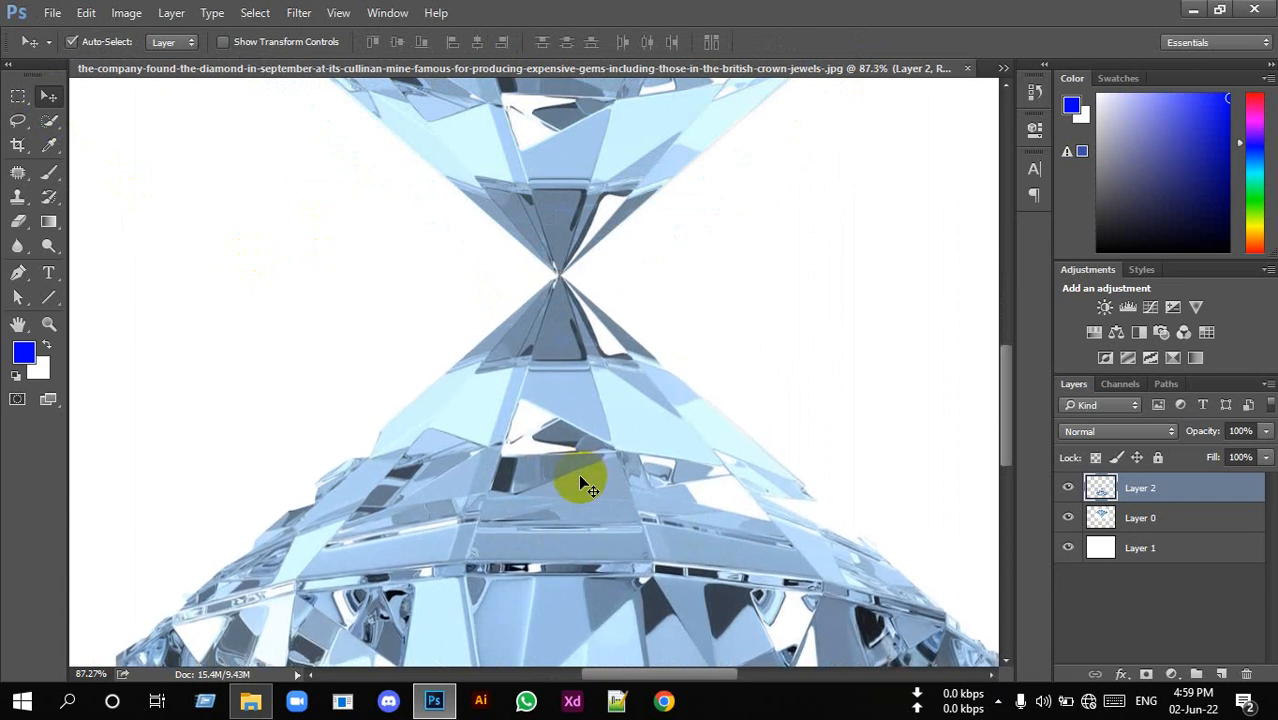
- Add a layer mask to Layer 2 and fade the reflection toward its lower part with a Foreground to Background linear gradient
scroll(736, 234, "down", 2)
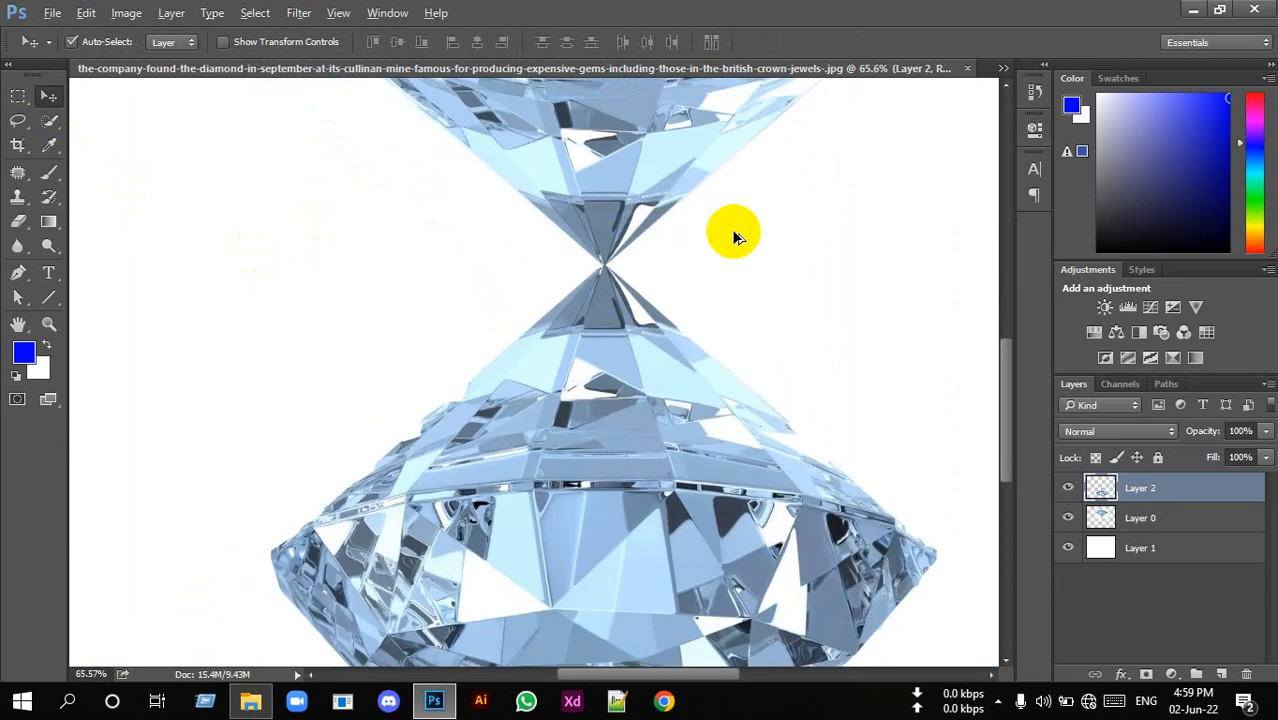
scroll(405, 342, "down", 3)
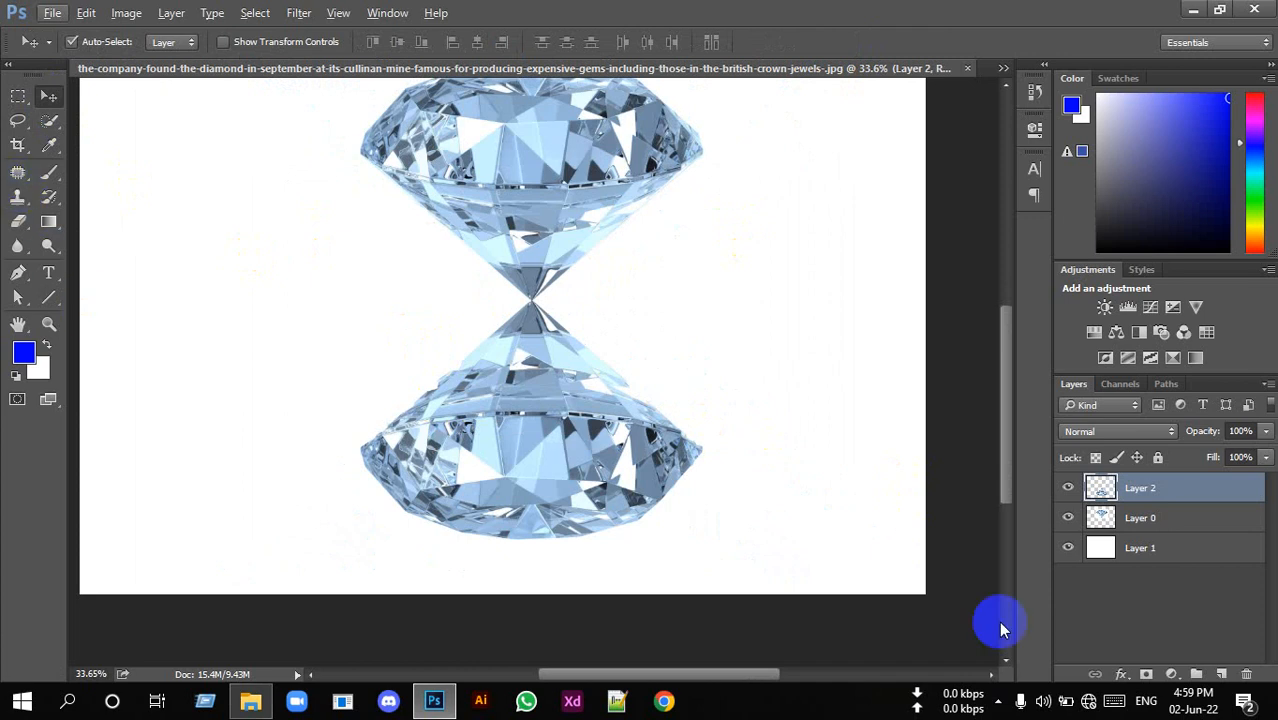
left_click(1145, 675)
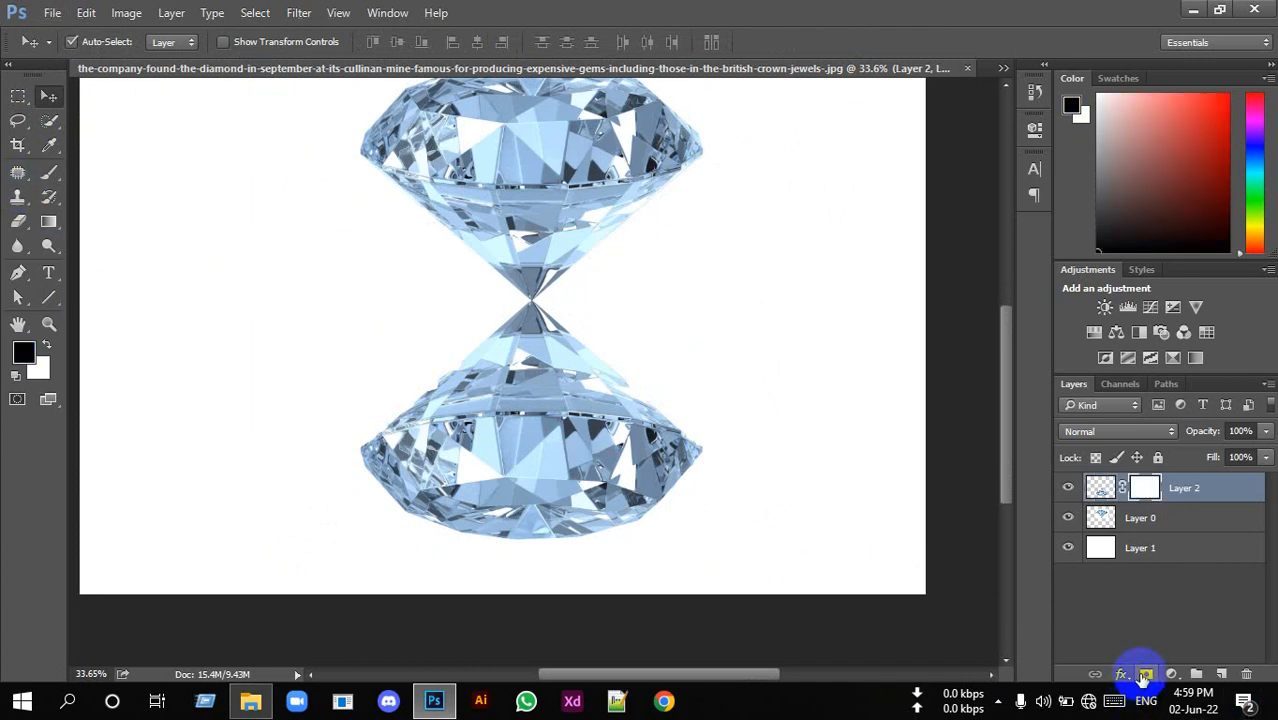
left_click(48, 221)
left_click(97, 42)
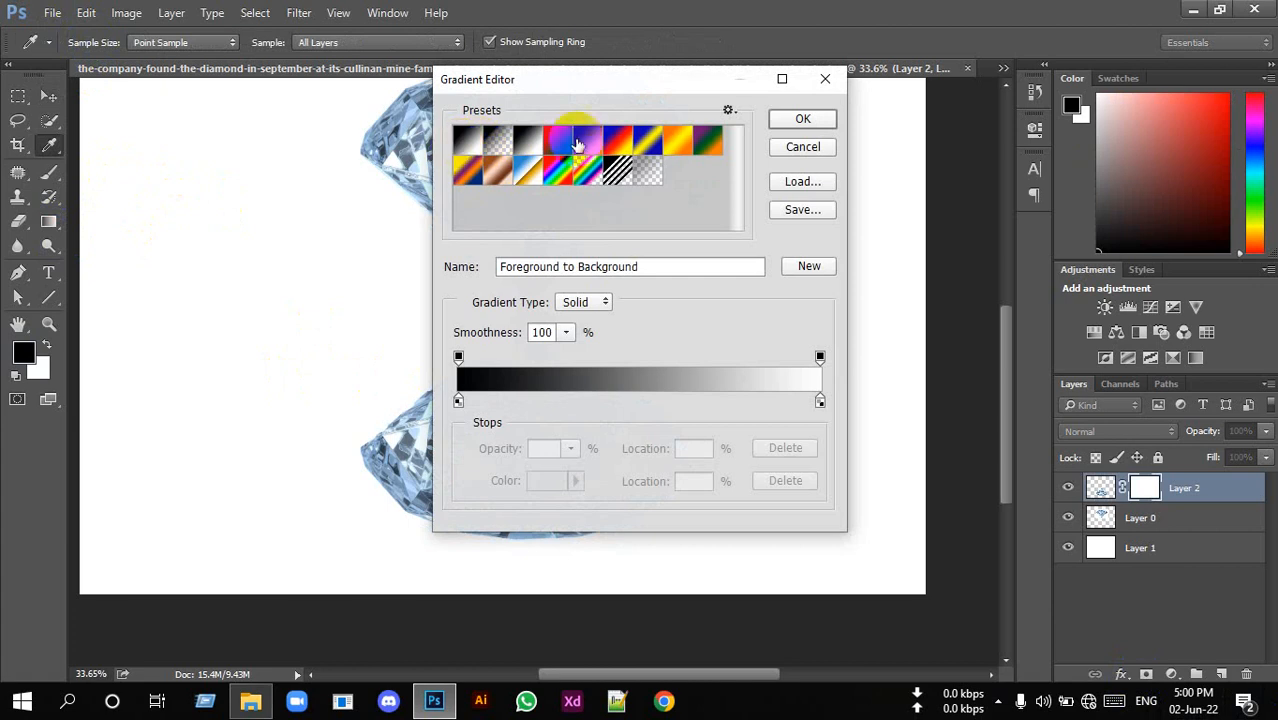
left_click(803, 119)
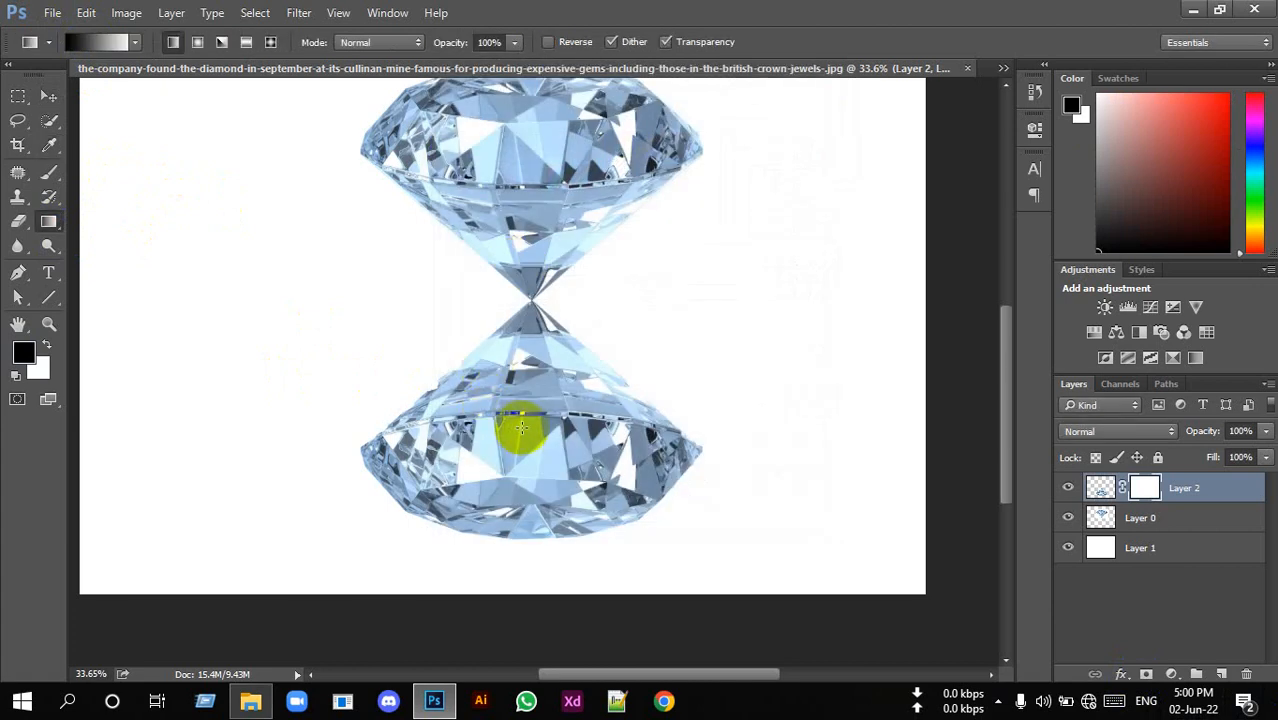
left_click_drag(526, 441, 531, 310)
scroll(537, 306, "down", 3)
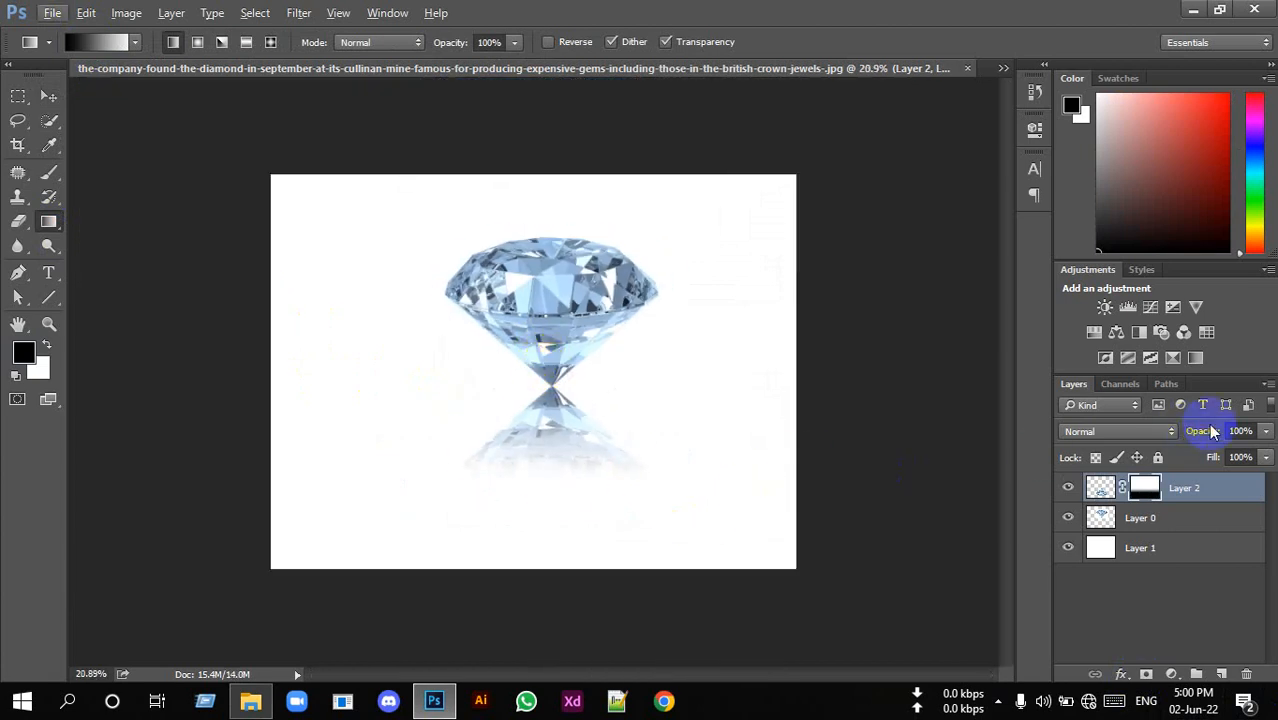
- Lower Layer 2's opacity to 87% and apply a Gaussian Blur with a 2.1-pixel radius to its layer mask
left_click(1265, 431)
left_click(1240, 455)
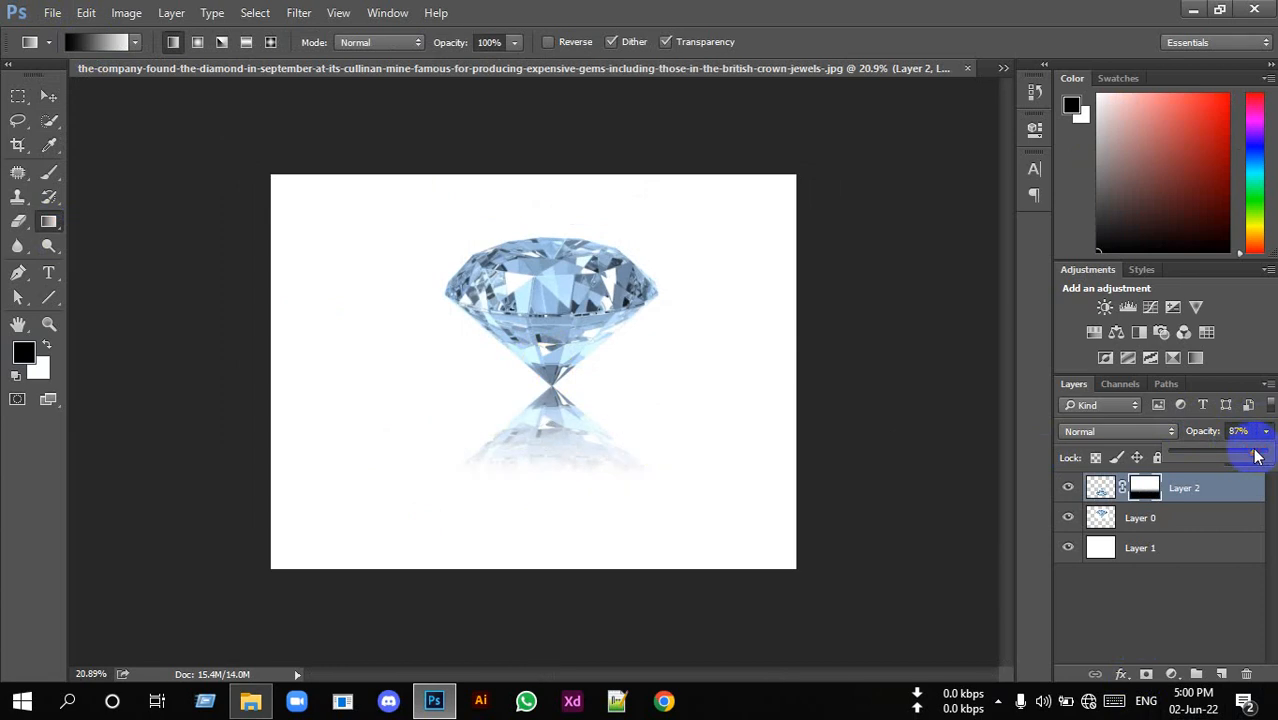
left_click(291, 13)
mouse_move(355, 238)
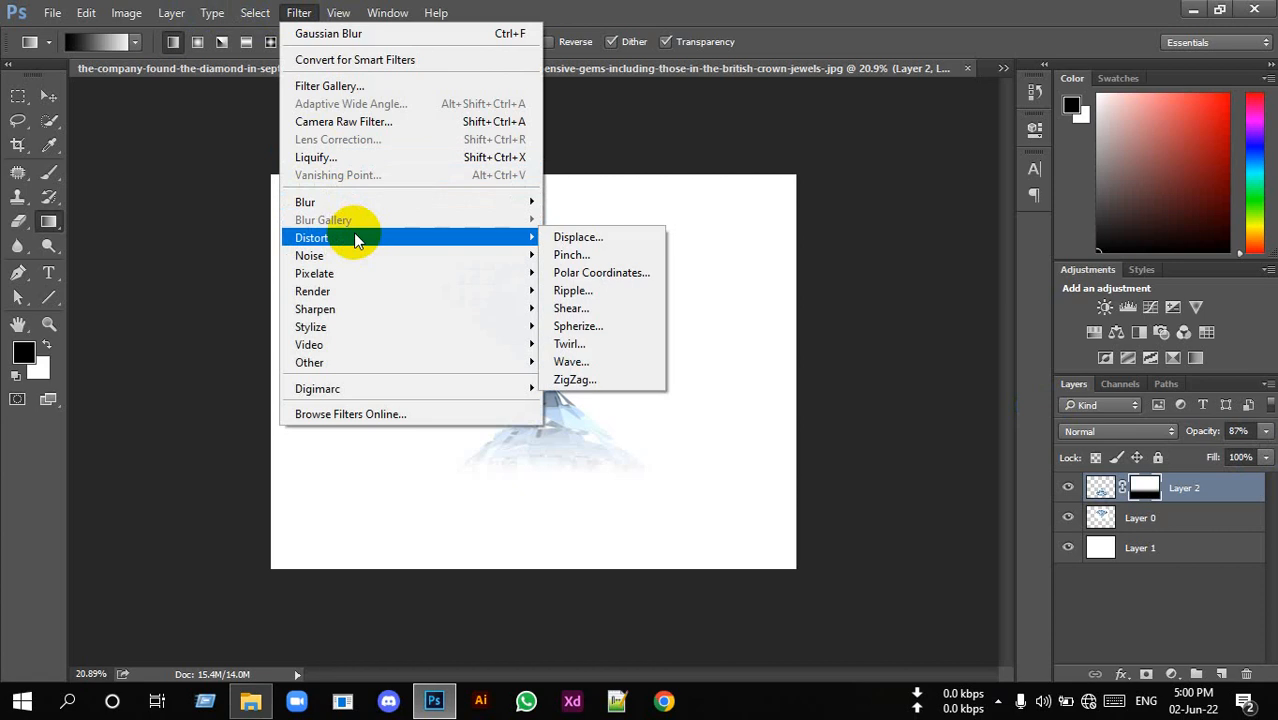
mouse_move(420, 204)
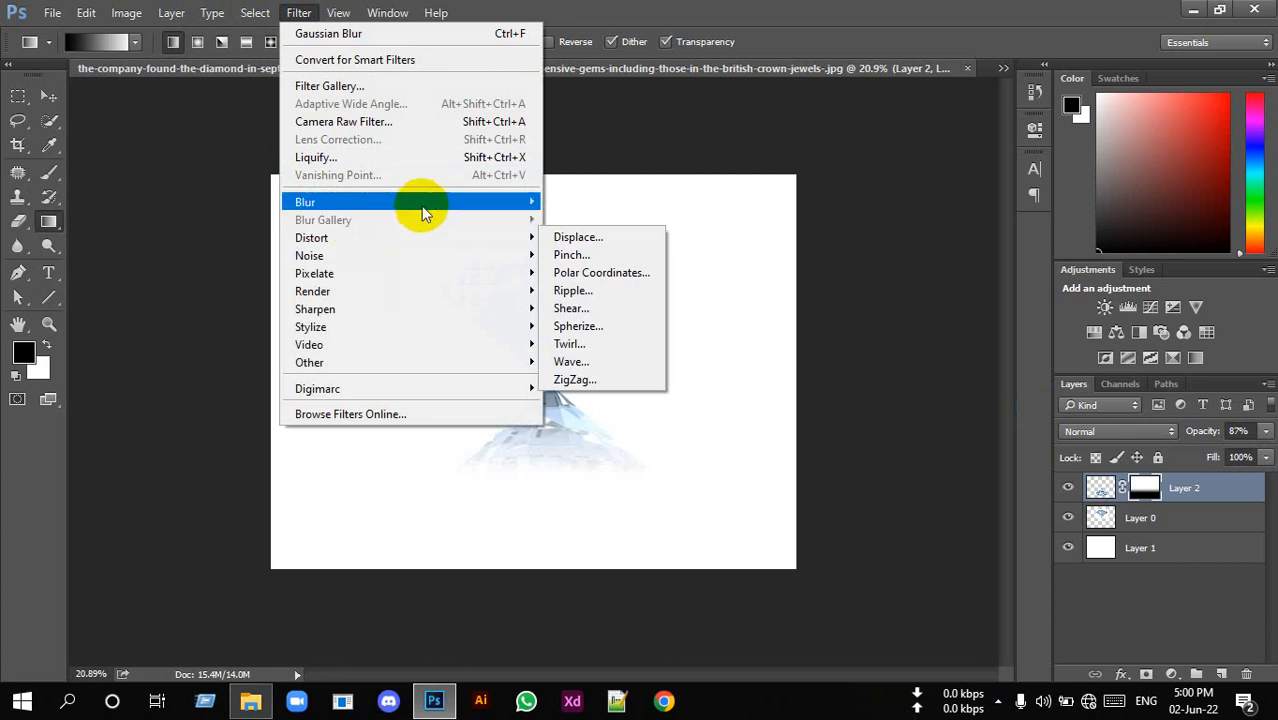
left_click(592, 273)
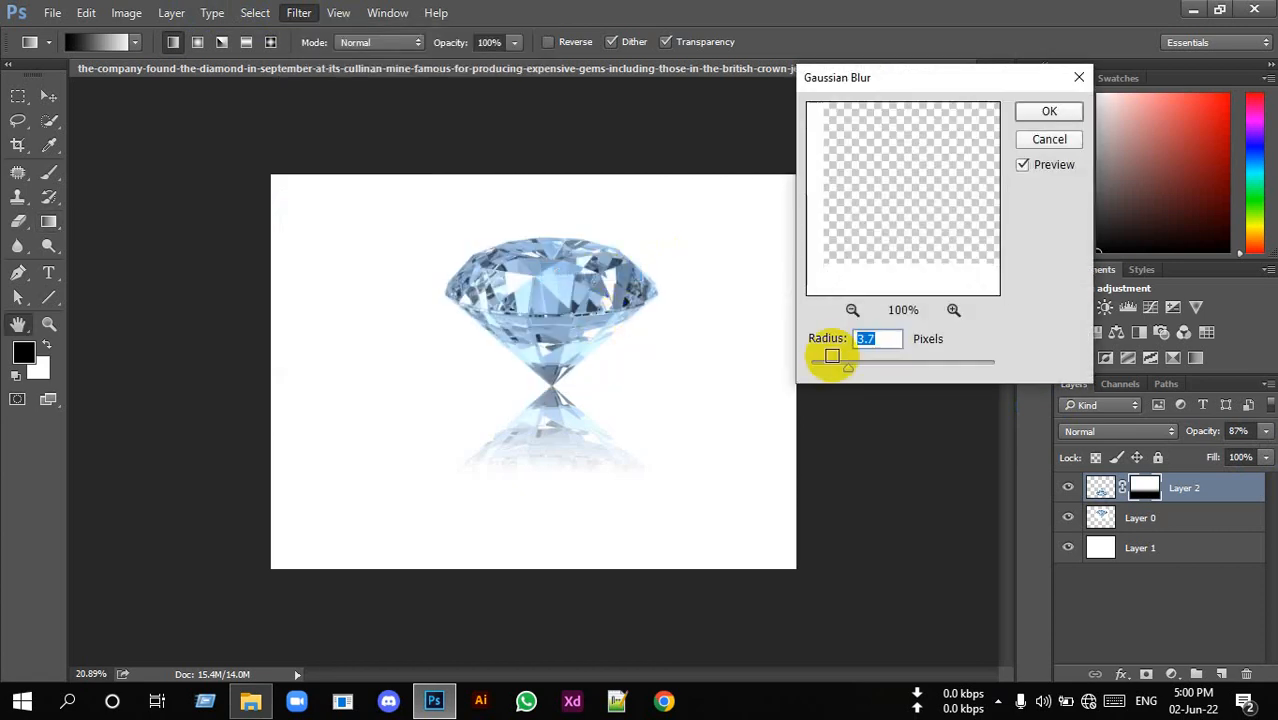
left_click_drag(847, 365, 835, 370)
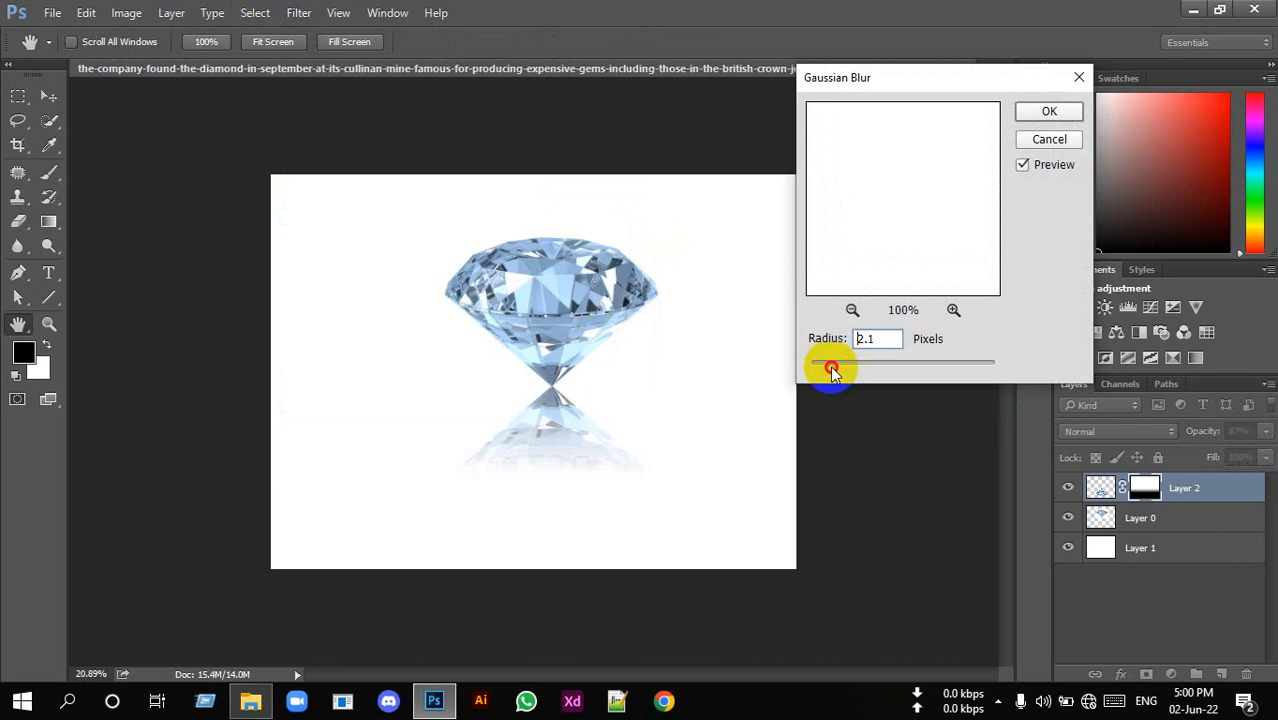
left_click(1049, 112)
key("ctrl+minus")
key("ctrl+minus")
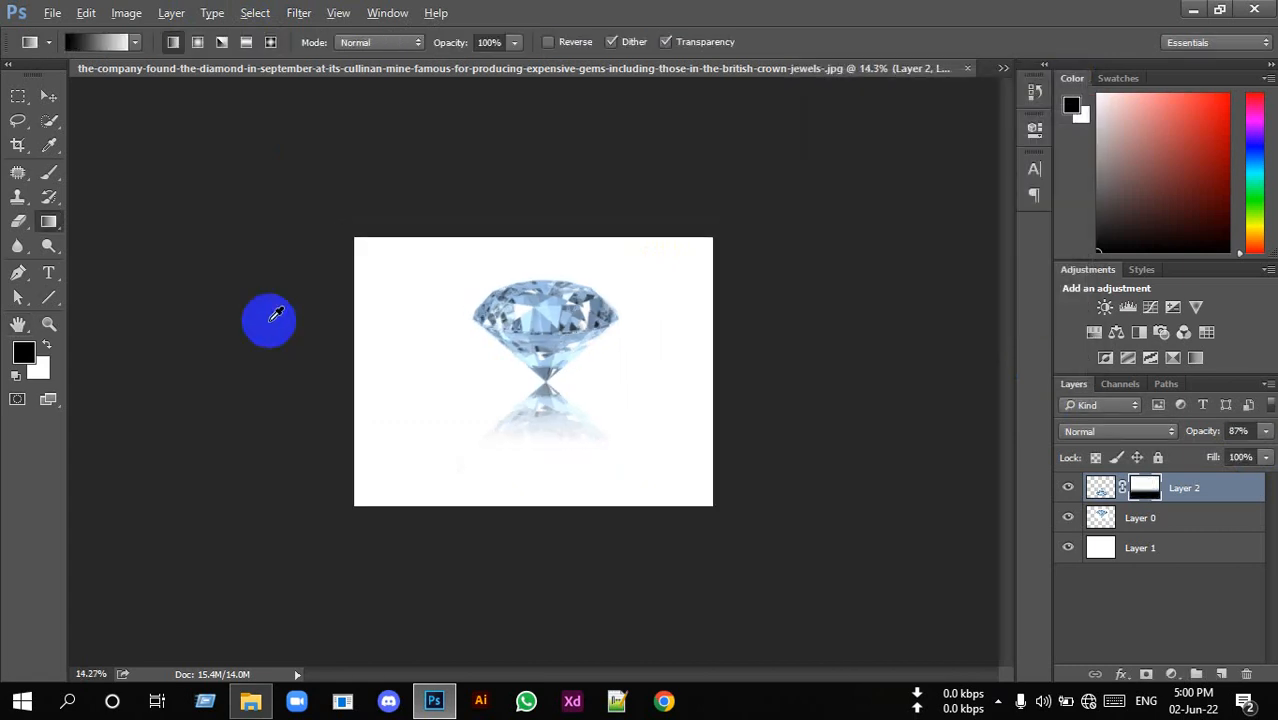
left_click_drag(276, 315, 399, 414)
left_click_drag(203, 366, 450, 400)
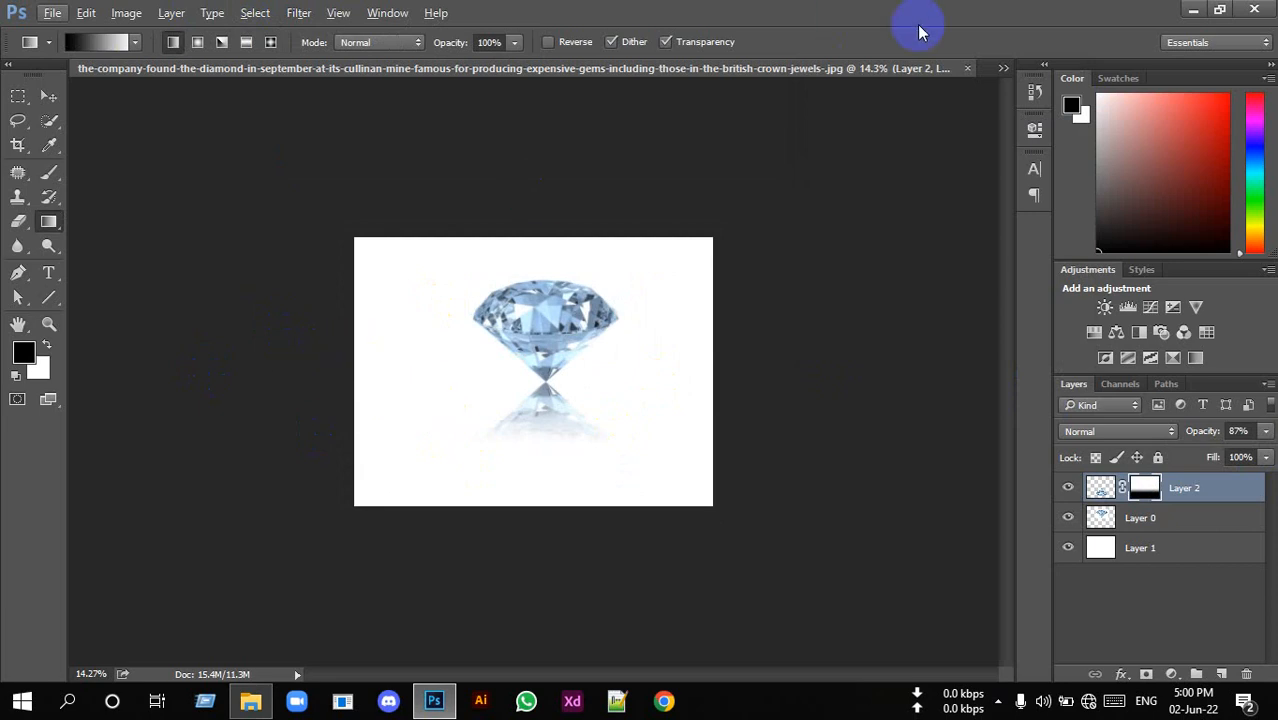
left_click(1192, 9)
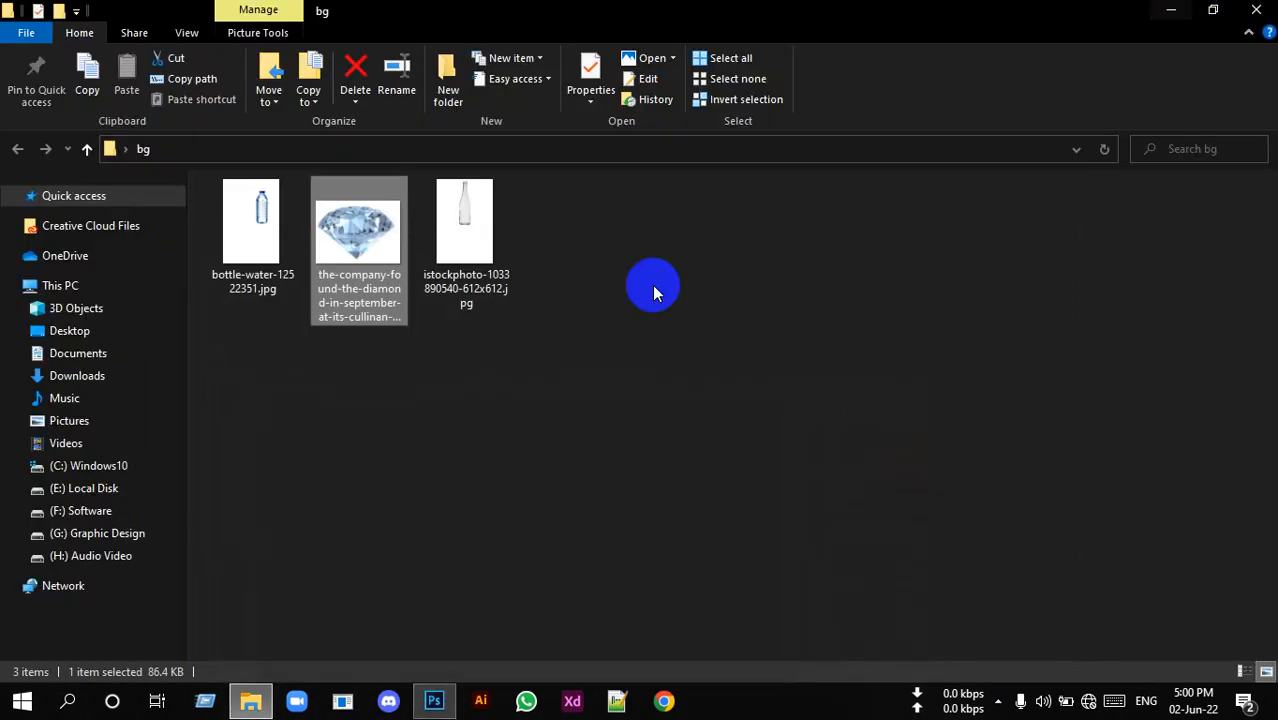
left_click_drag(442, 251, 1005, 10)
left_click_drag(781, 242, 781, 245)
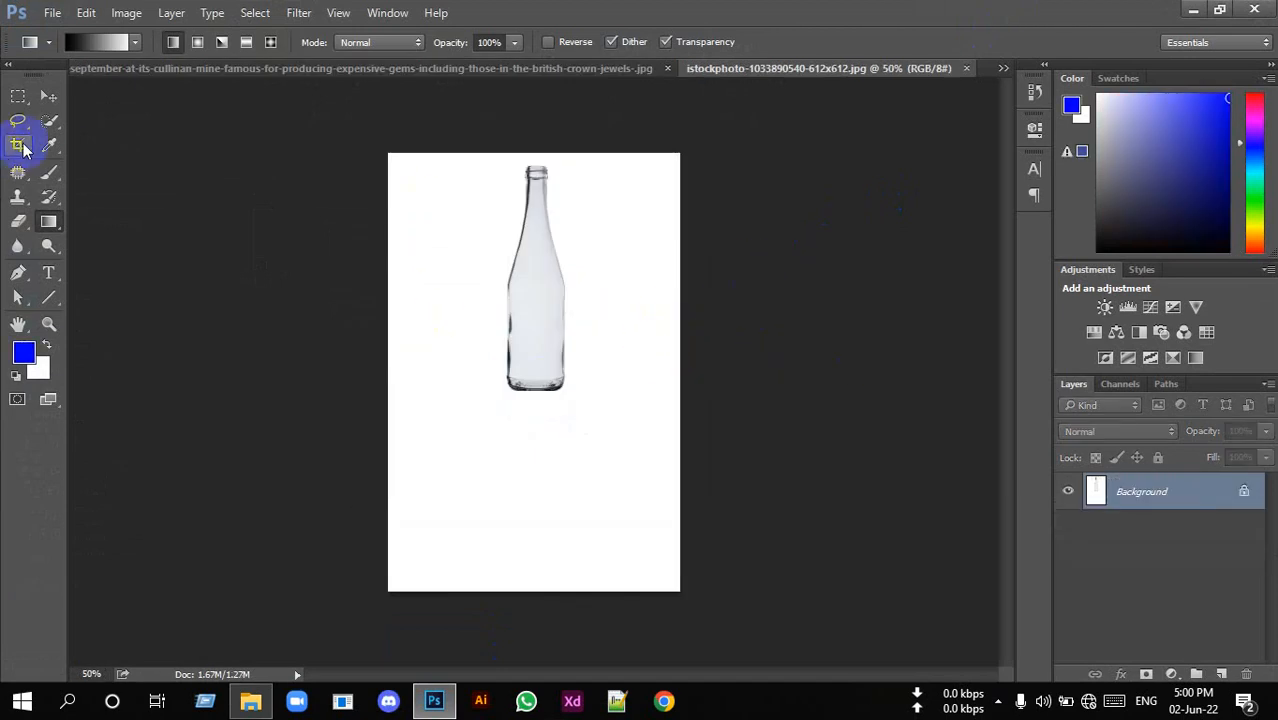
- Select the glass bottle's body from neck to base with the Quick Selection tool at brush size 35
left_click(47, 121)
scroll(568, 214, "up", 1)
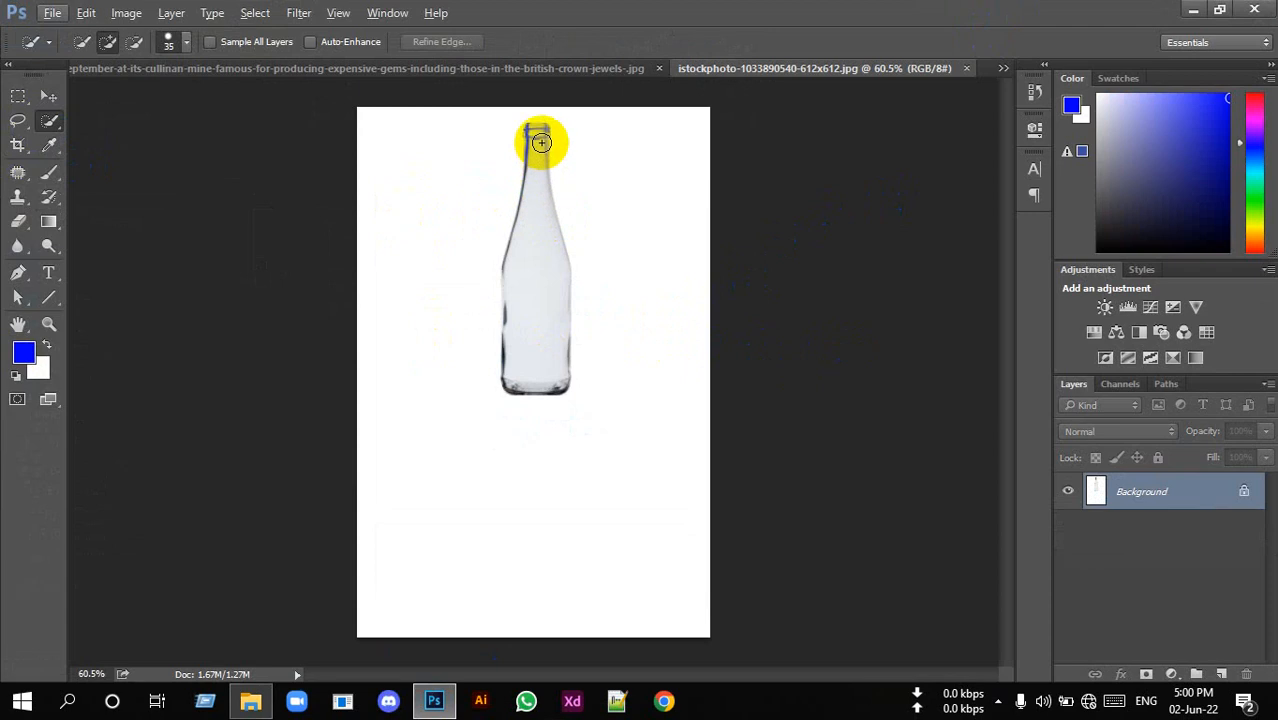
left_click_drag(541, 142, 533, 220)
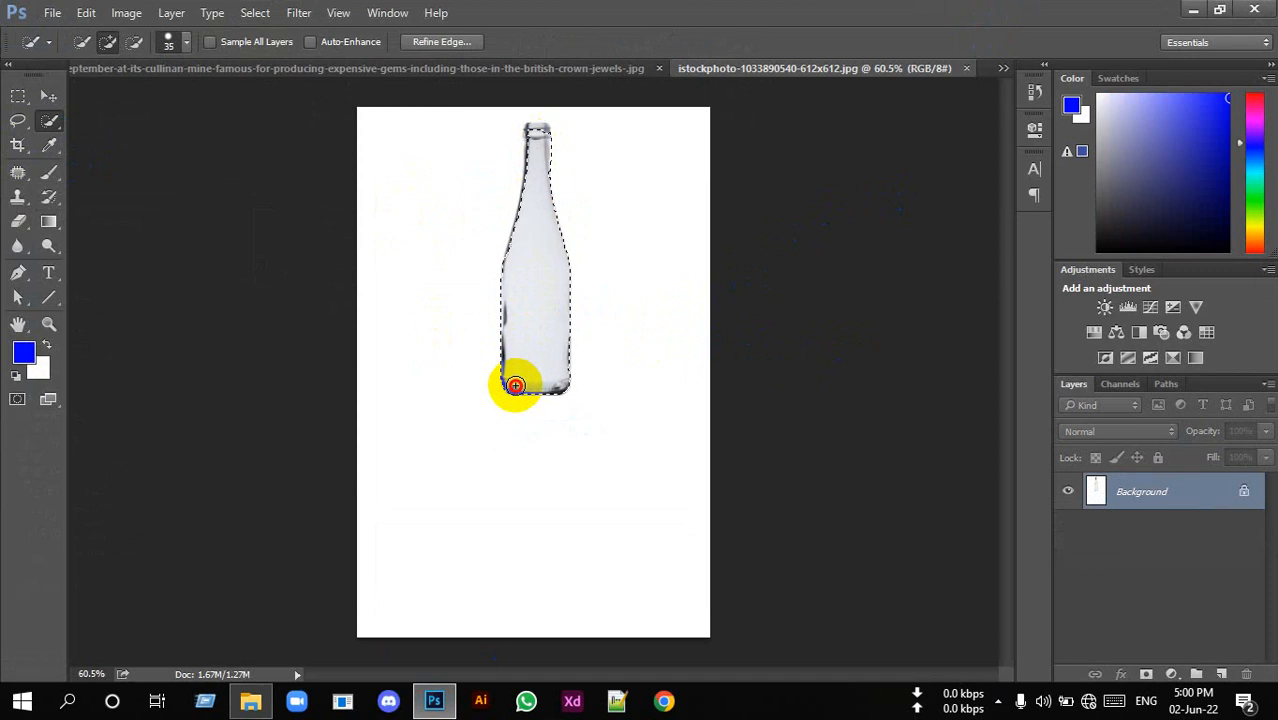
- Refine the selection around the bottle's neck and rim, and copy the selected bottle onto a new layer
scroll(537, 120, "up", 4)
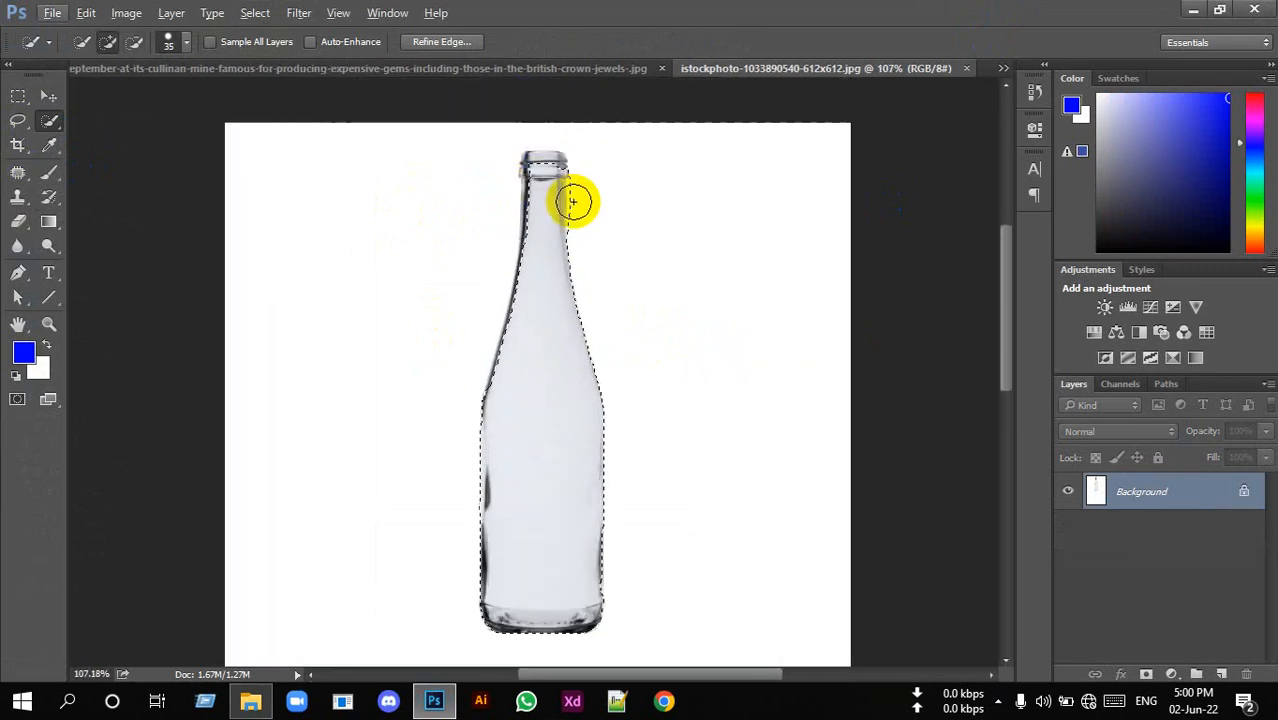
scroll(574, 202, "up", 1)
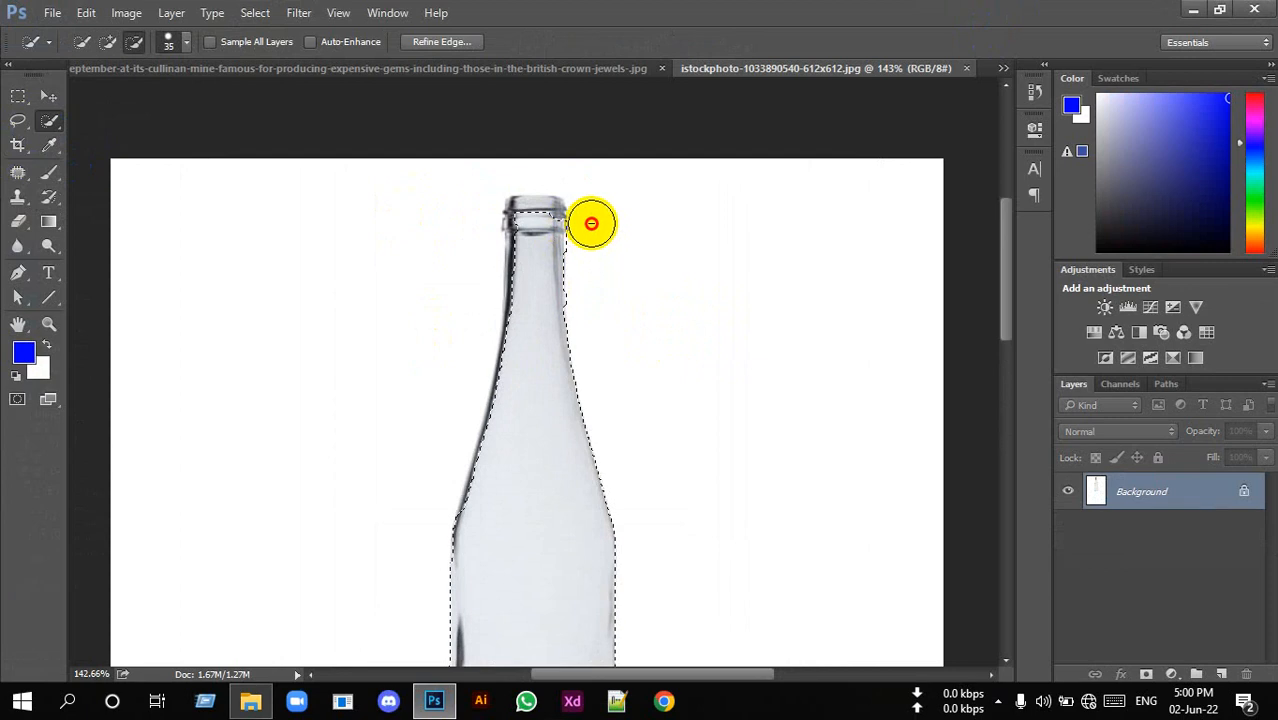
left_click_drag(523, 367, 521, 378)
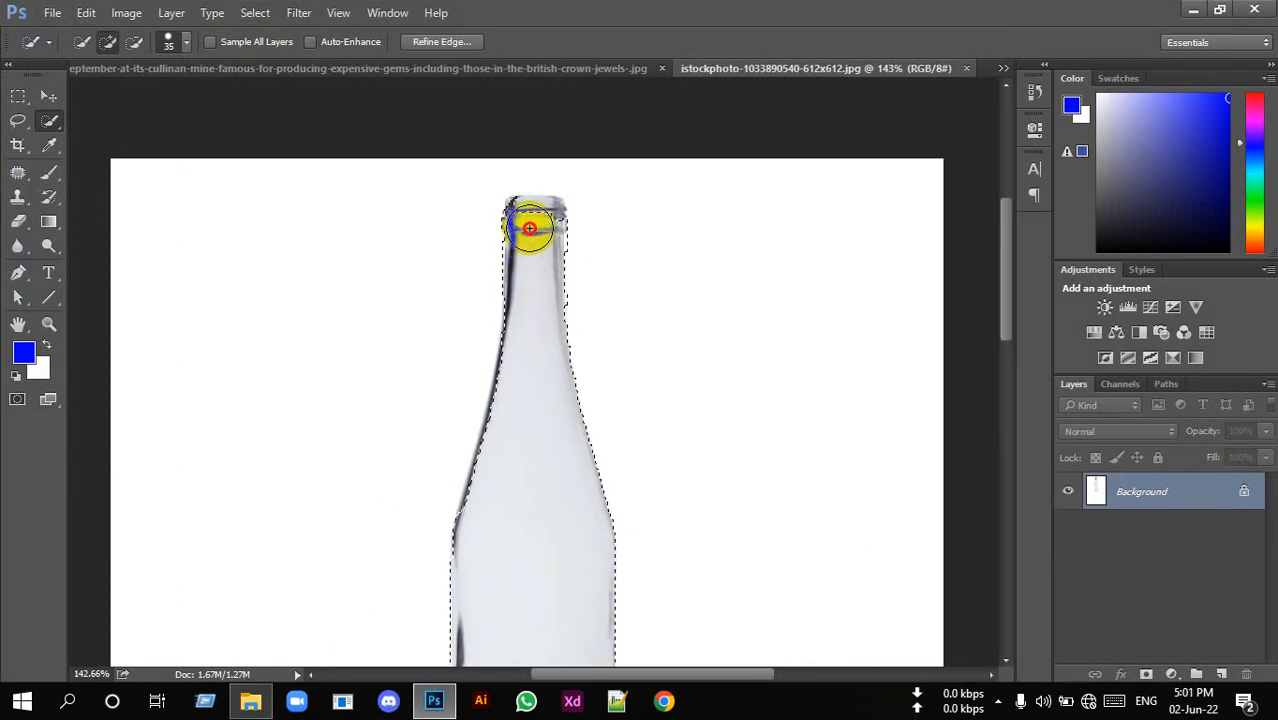
left_click_drag(535, 227, 534, 223)
scroll(533, 238, "down", 4)
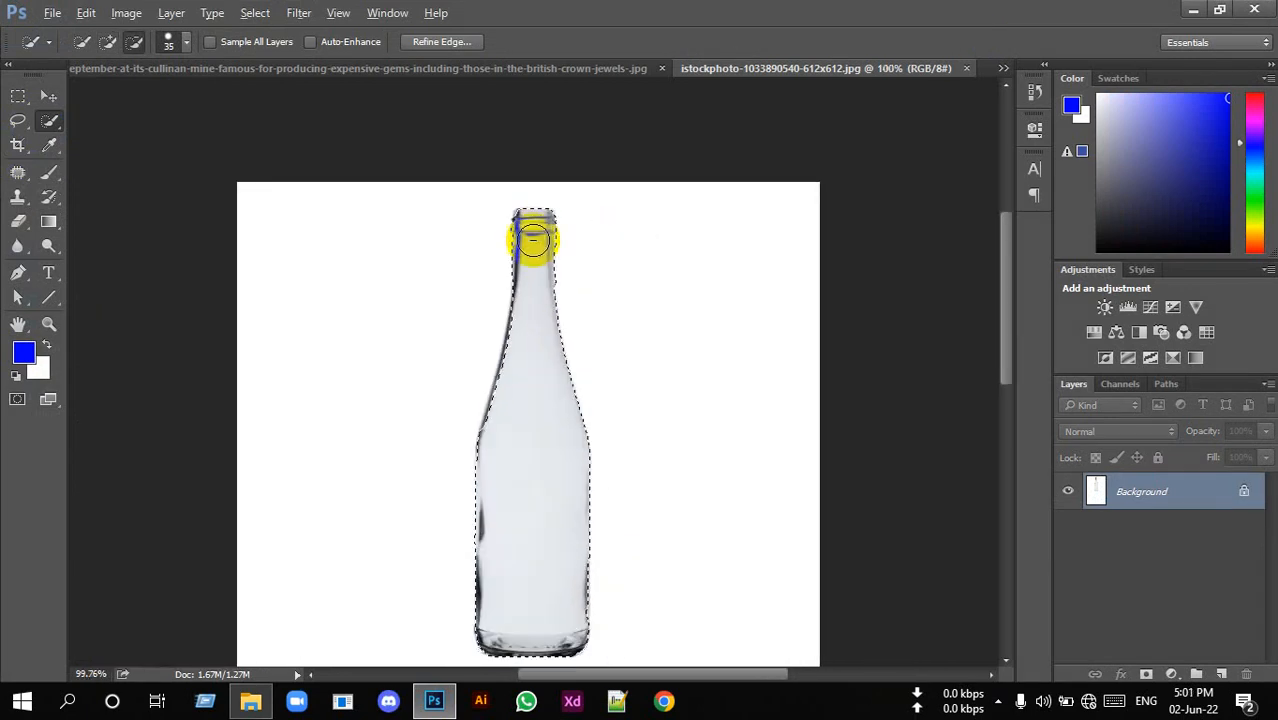
scroll(534, 258, "down", 1)
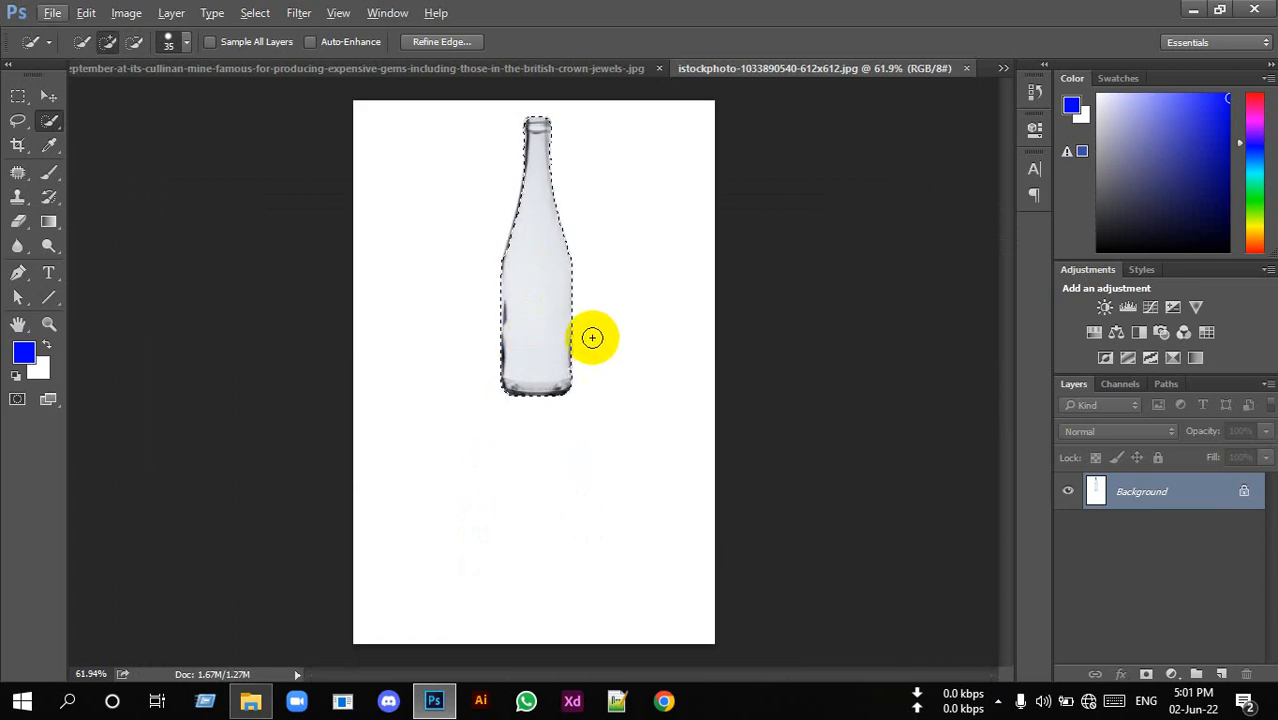
key("ctrl+j")
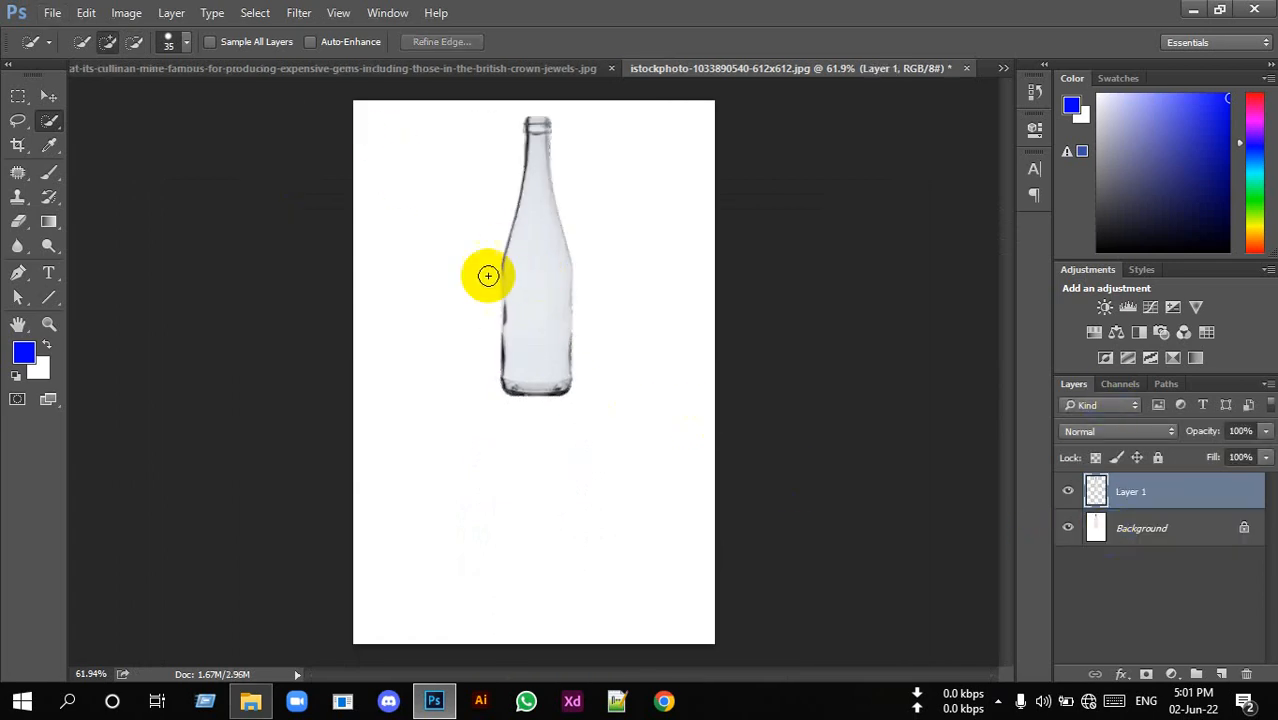
- Flip the copied bottle vertically with Free Transform and place it directly below the original so their bases meet
left_click(86, 12)
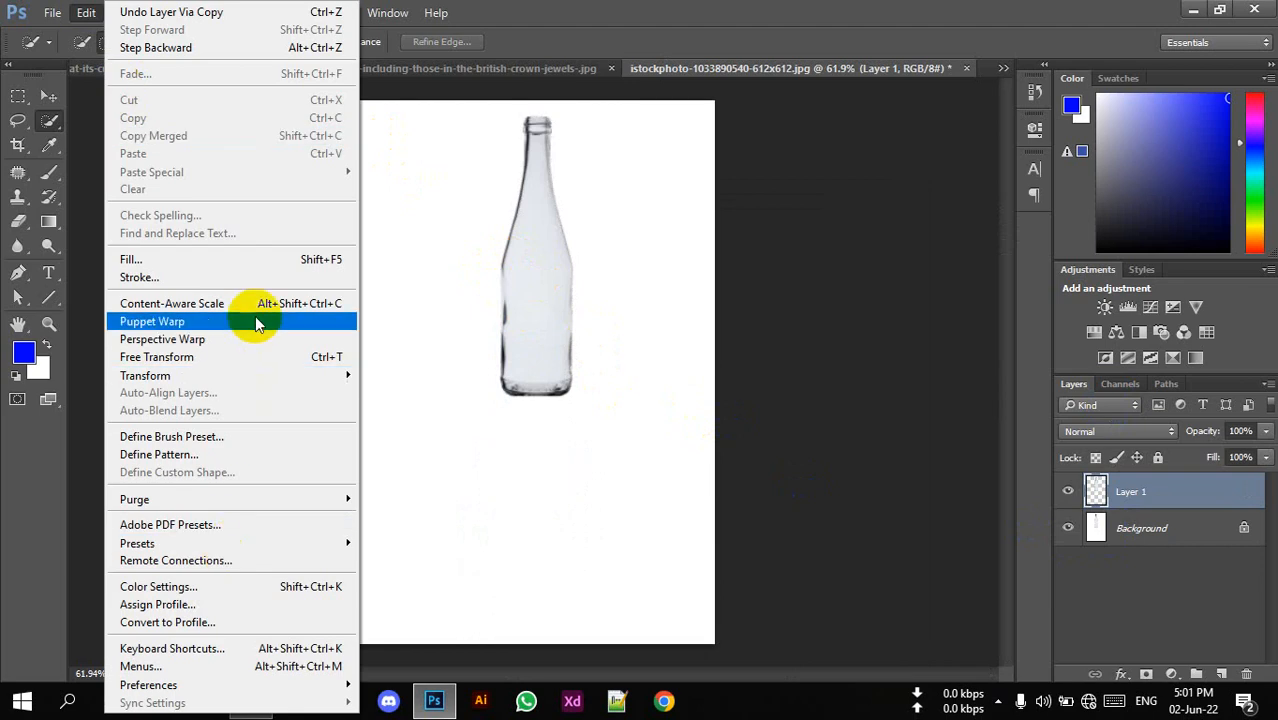
left_click(238, 356)
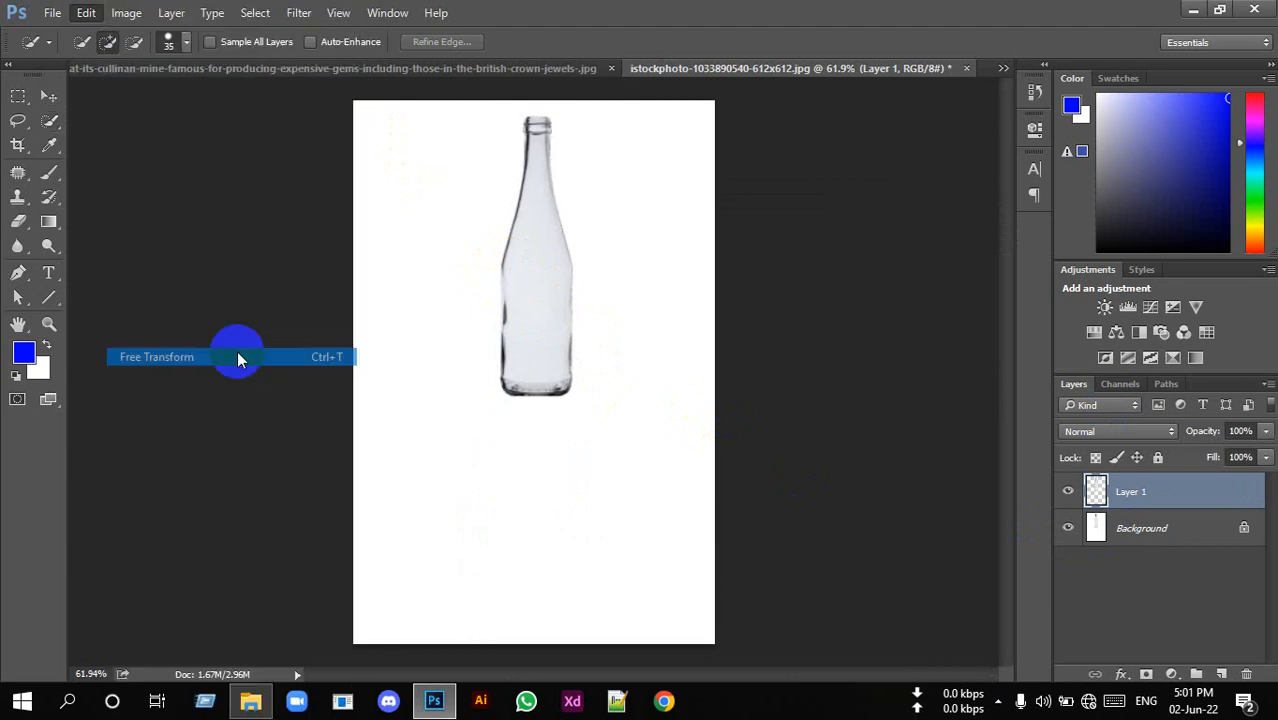
right_click(529, 278)
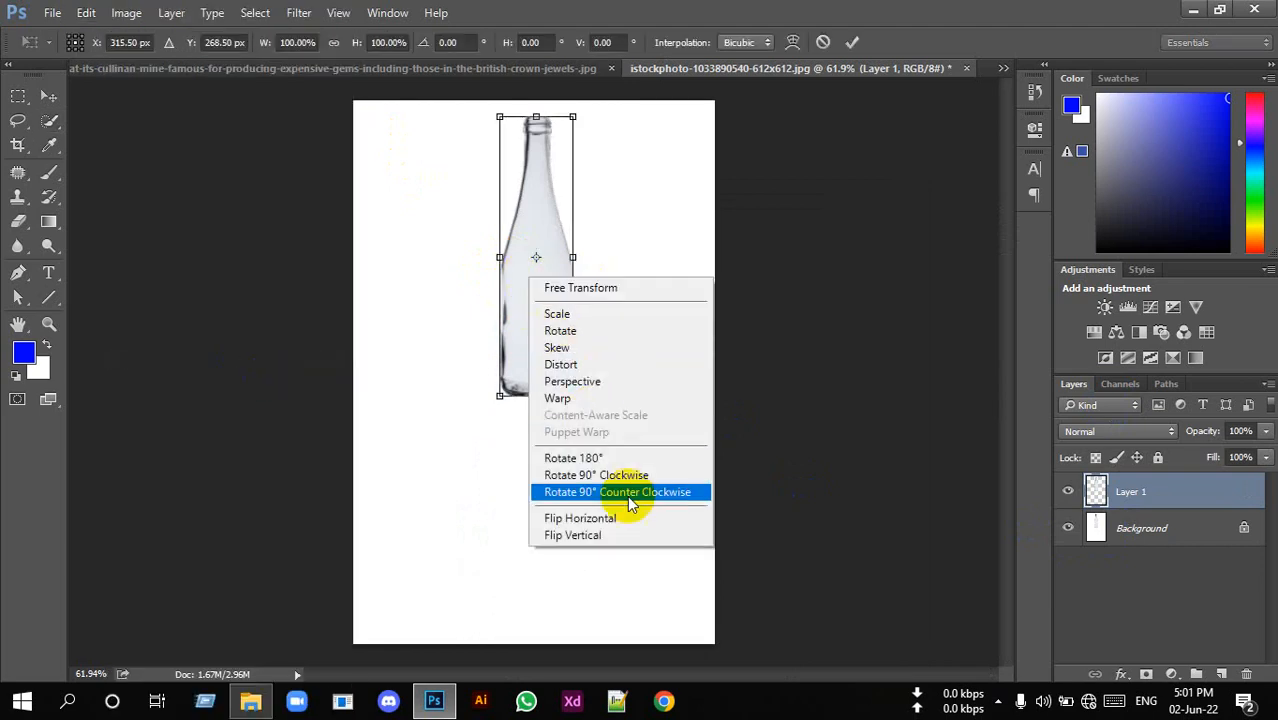
left_click(582, 535)
left_click_drag(542, 171, 531, 456)
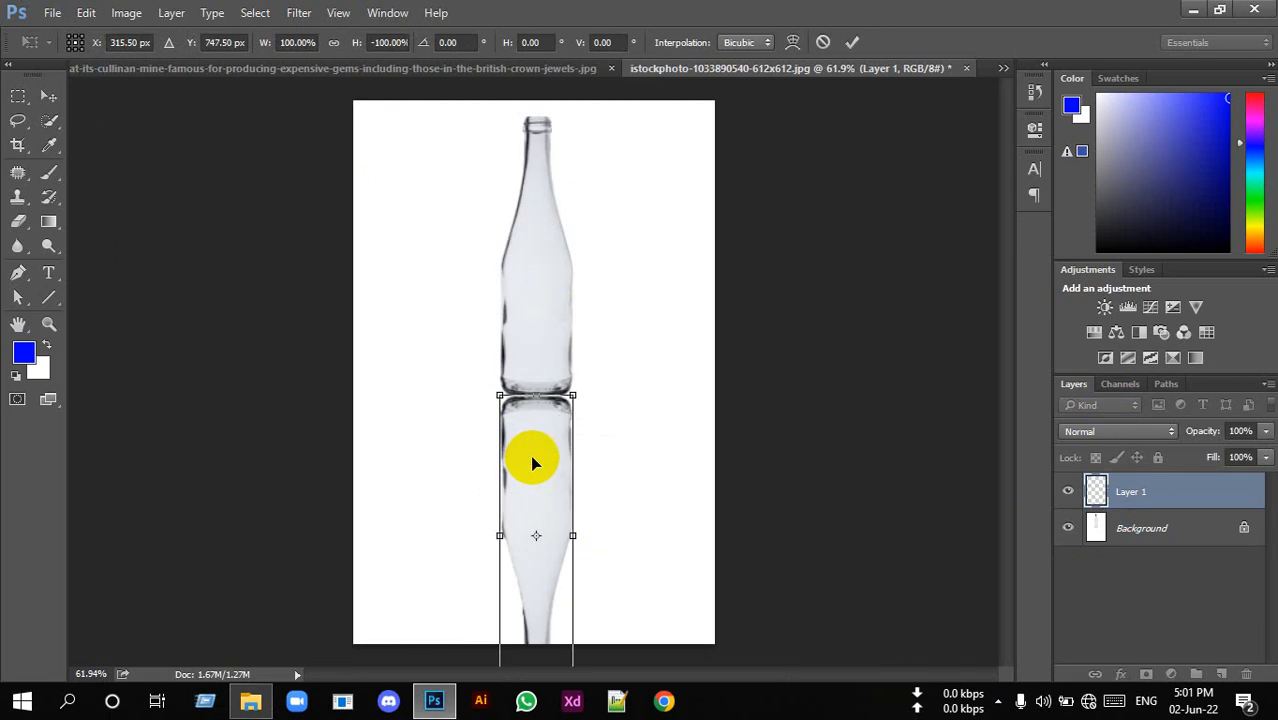
left_click(851, 44)
scroll(526, 486, "up", 4)
scroll(549, 445, "down", 4)
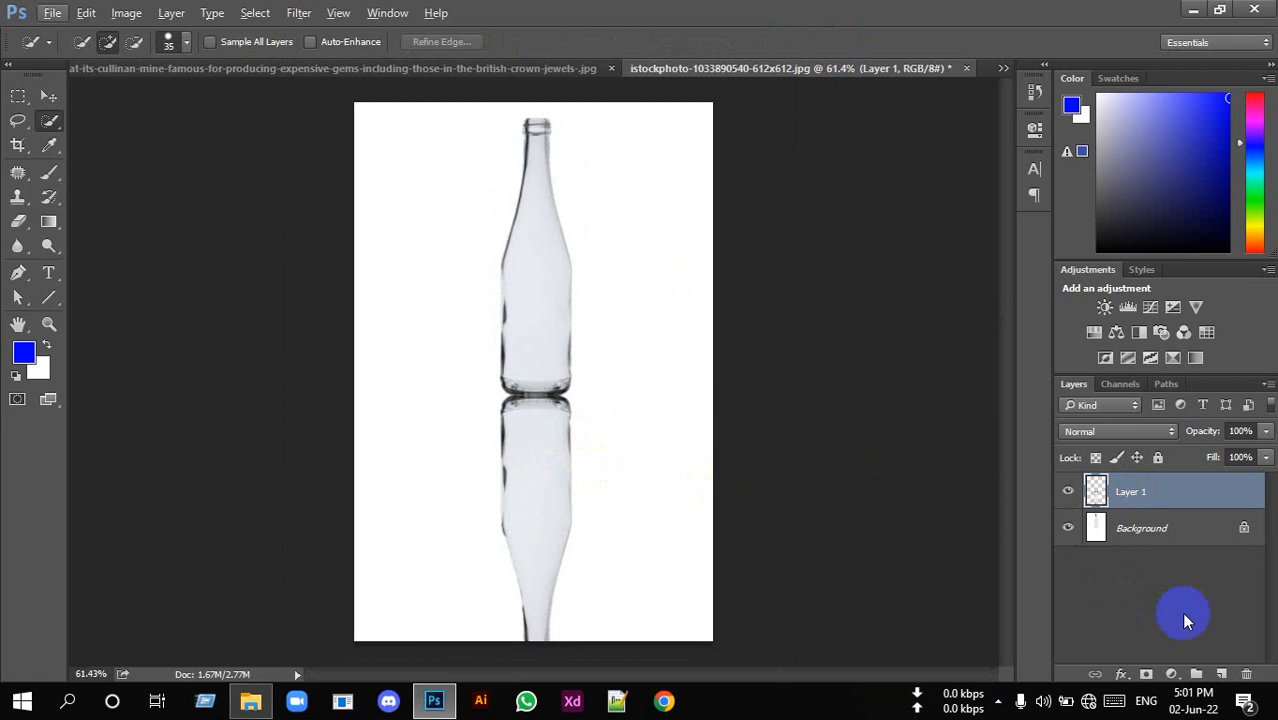
- Add a layer mask to Layer 1 and fade the reflection downward from the bottle's base with a black-to-white linear gradient
left_click(1143, 673)
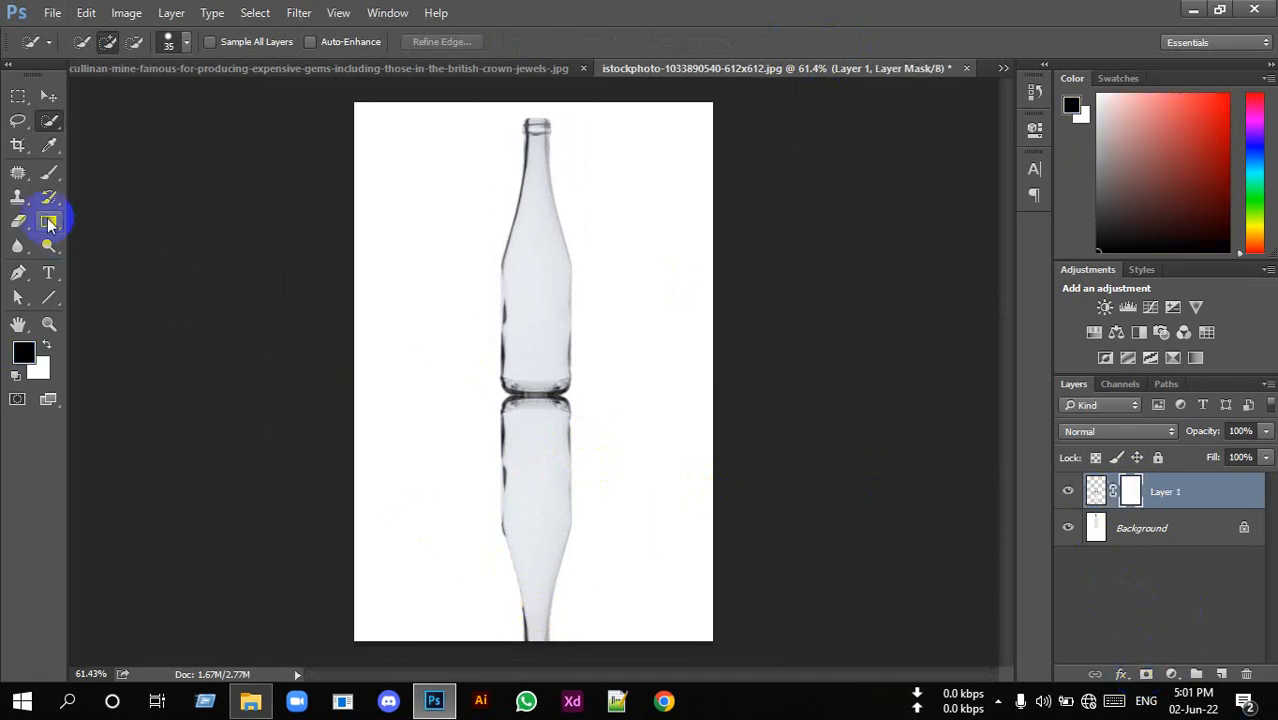
left_click(49, 222)
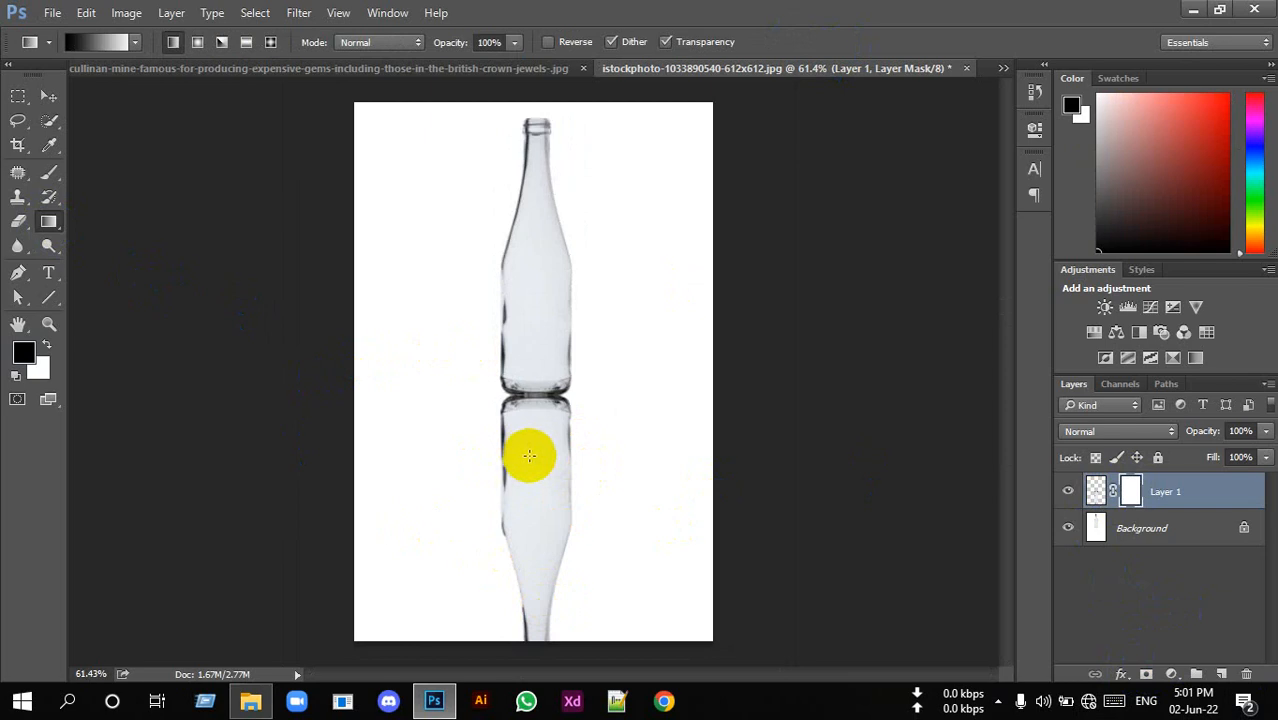
left_click_drag(538, 452, 538, 403)
scroll(662, 388, "down", 2)
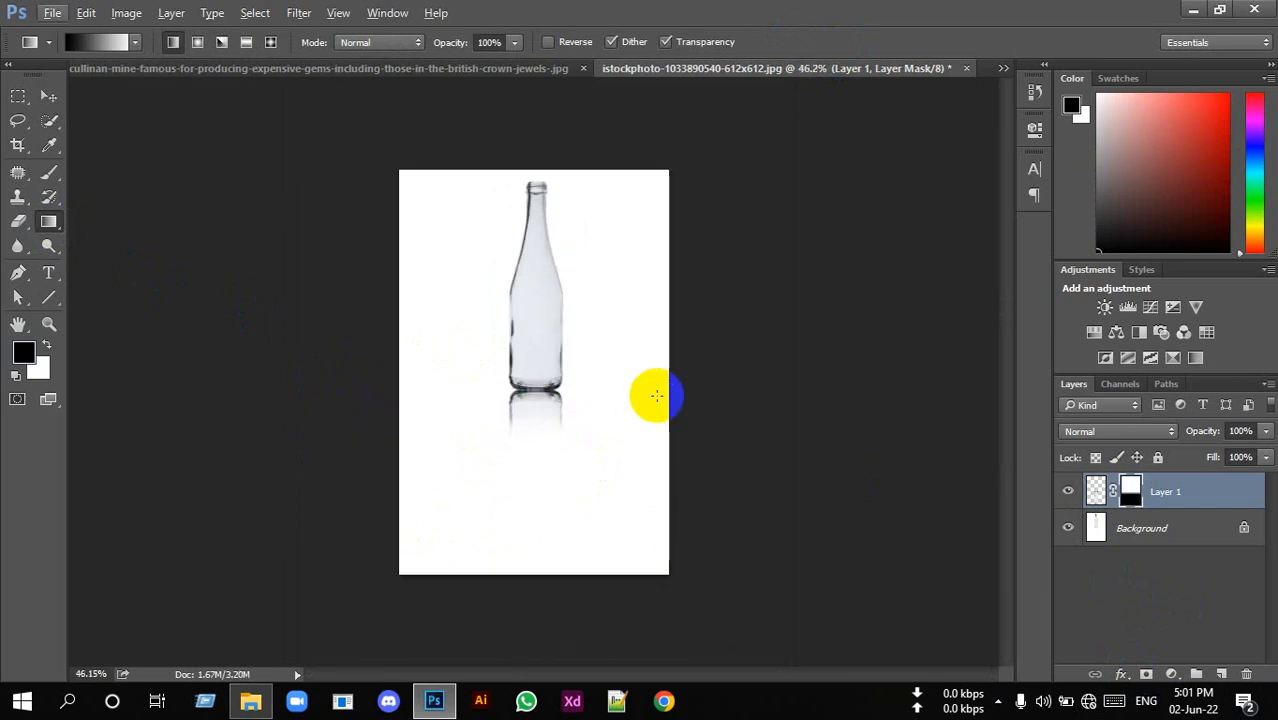
- Lower Layer 1's opacity to 76% and apply a Gaussian Blur with a 3.1-pixel radius to its layer mask
left_click(1260, 433)
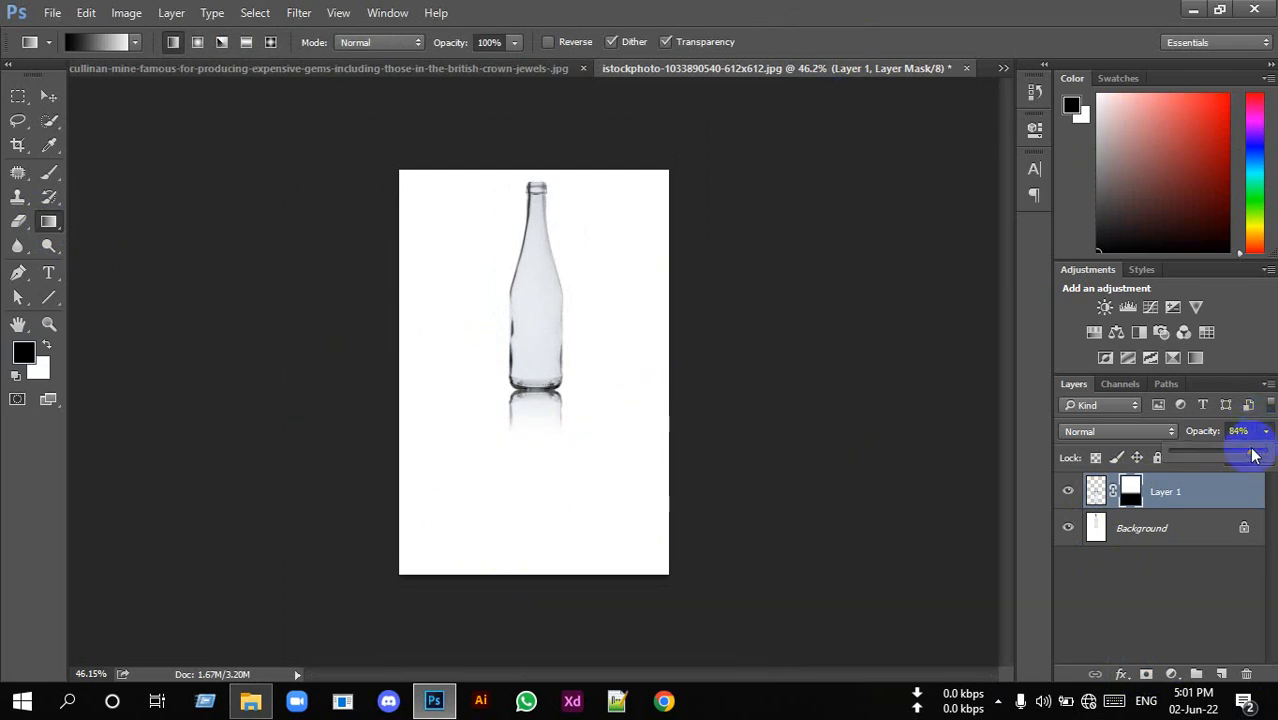
left_click(1245, 457)
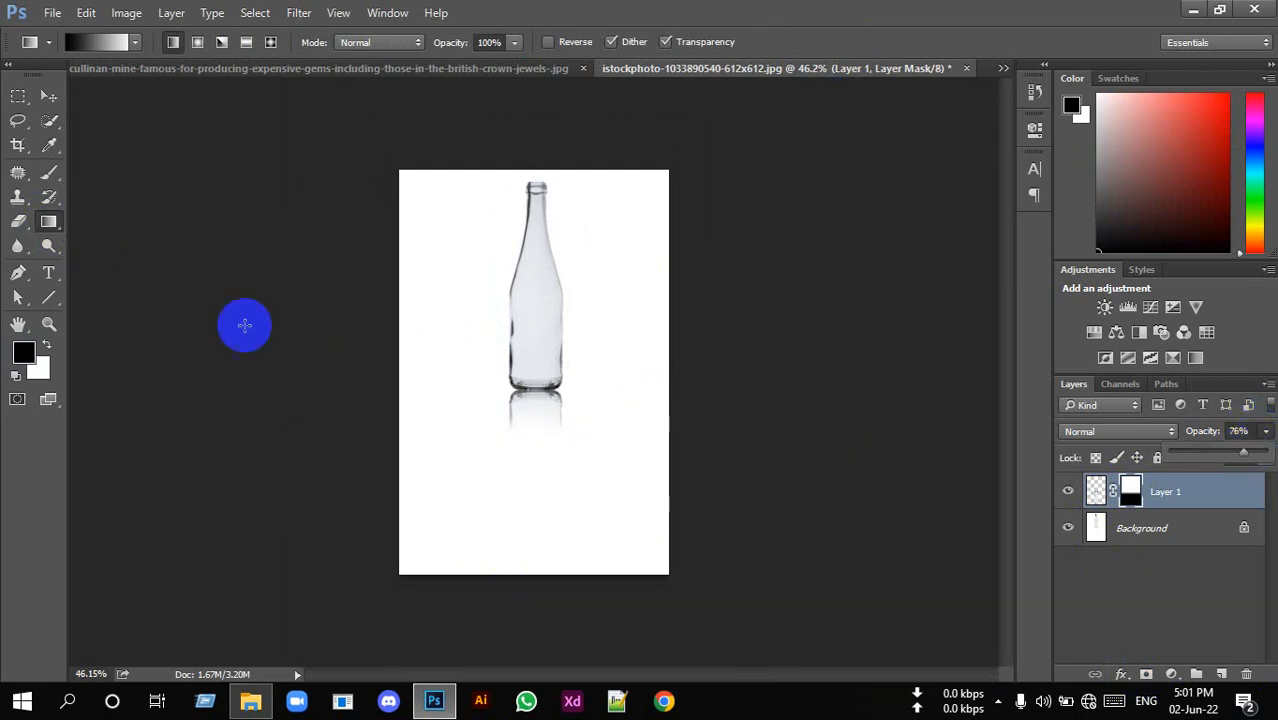
left_click(314, 13)
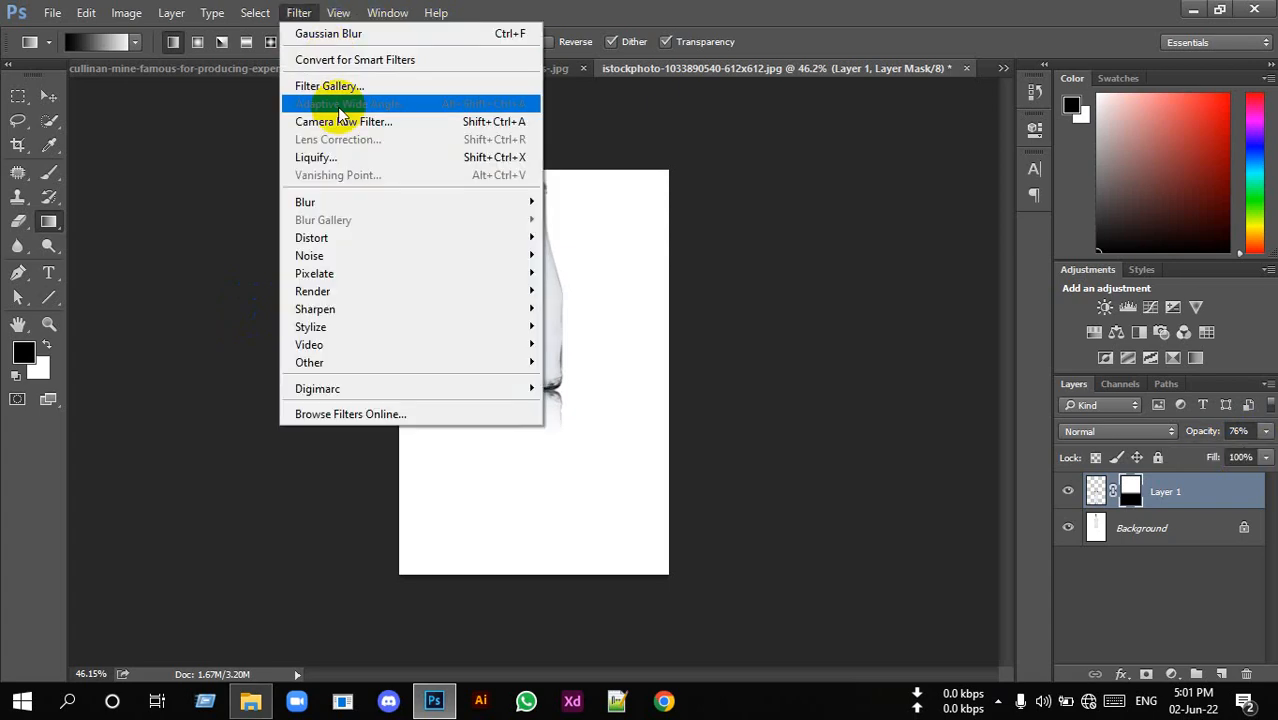
mouse_move(371, 201)
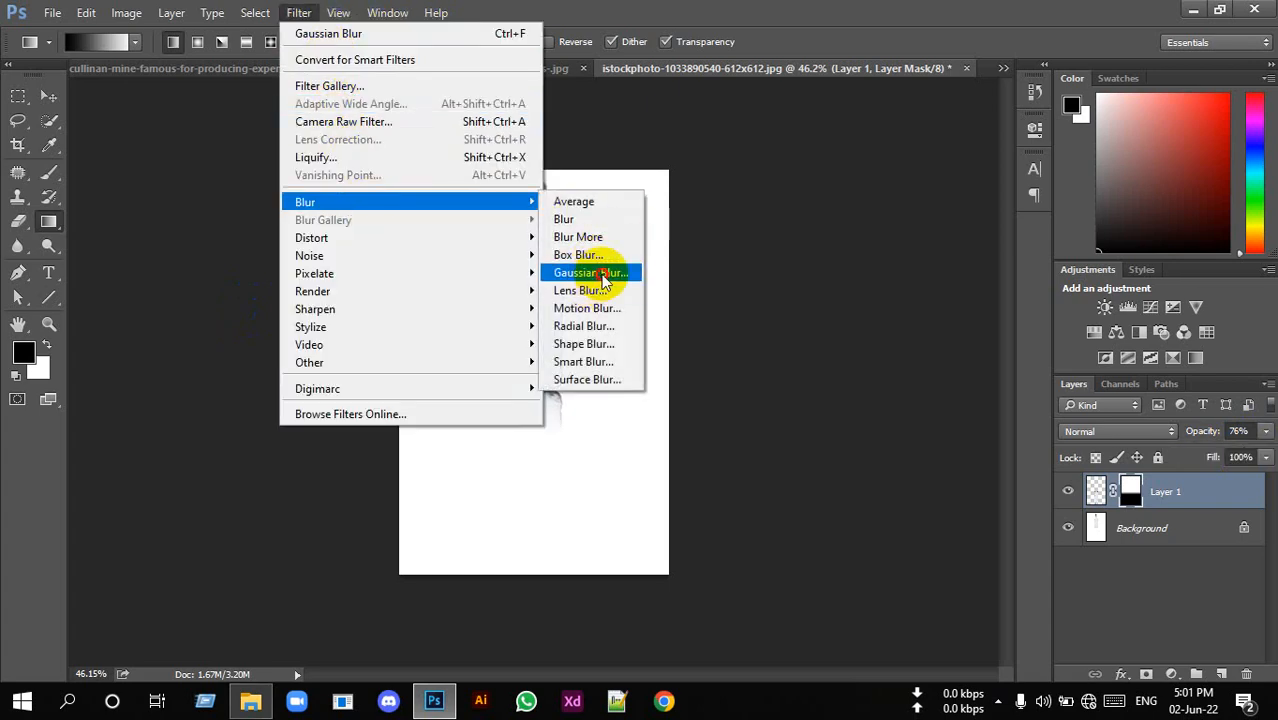
left_click(588, 273)
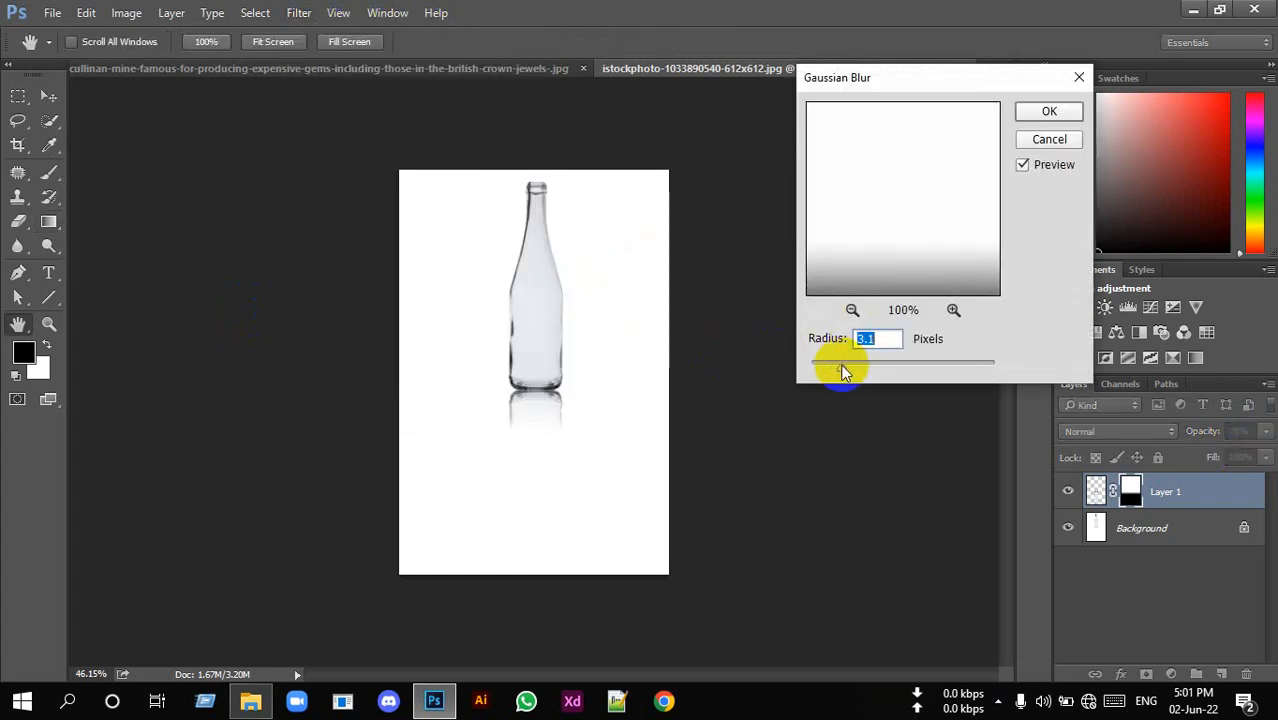
left_click(1040, 111)
key("g")
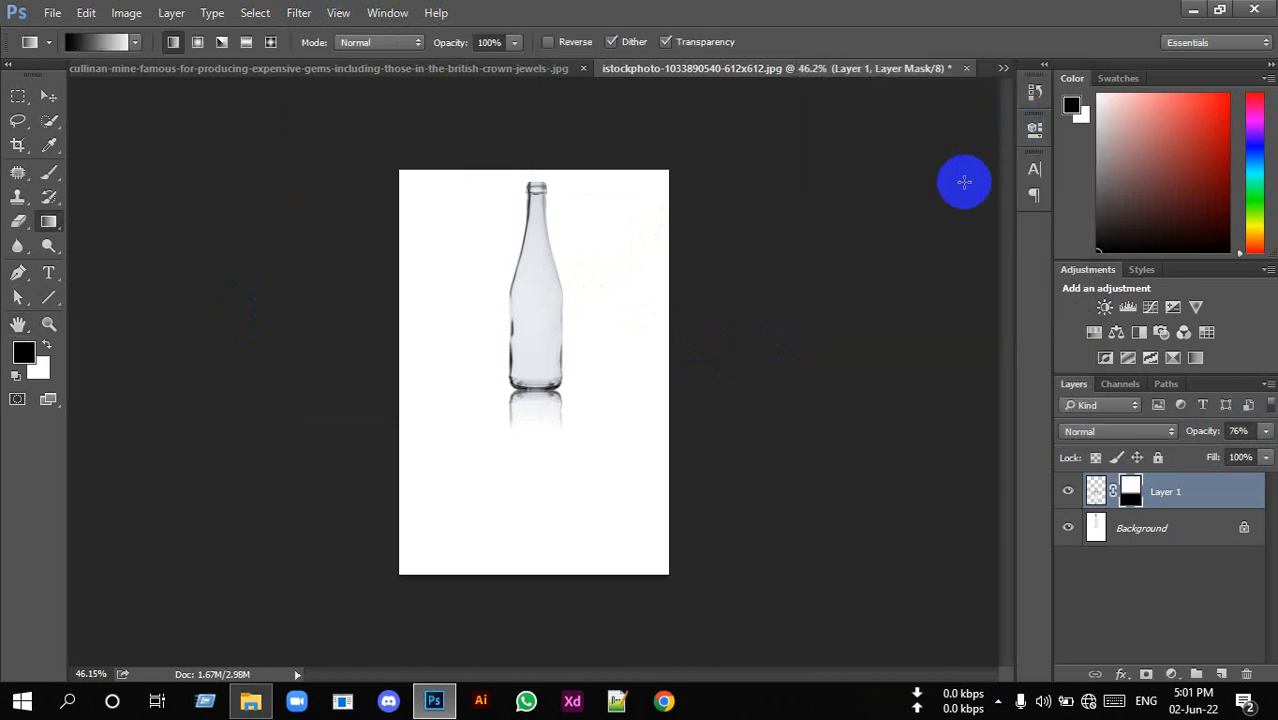
scroll(519, 205, "down", 1)
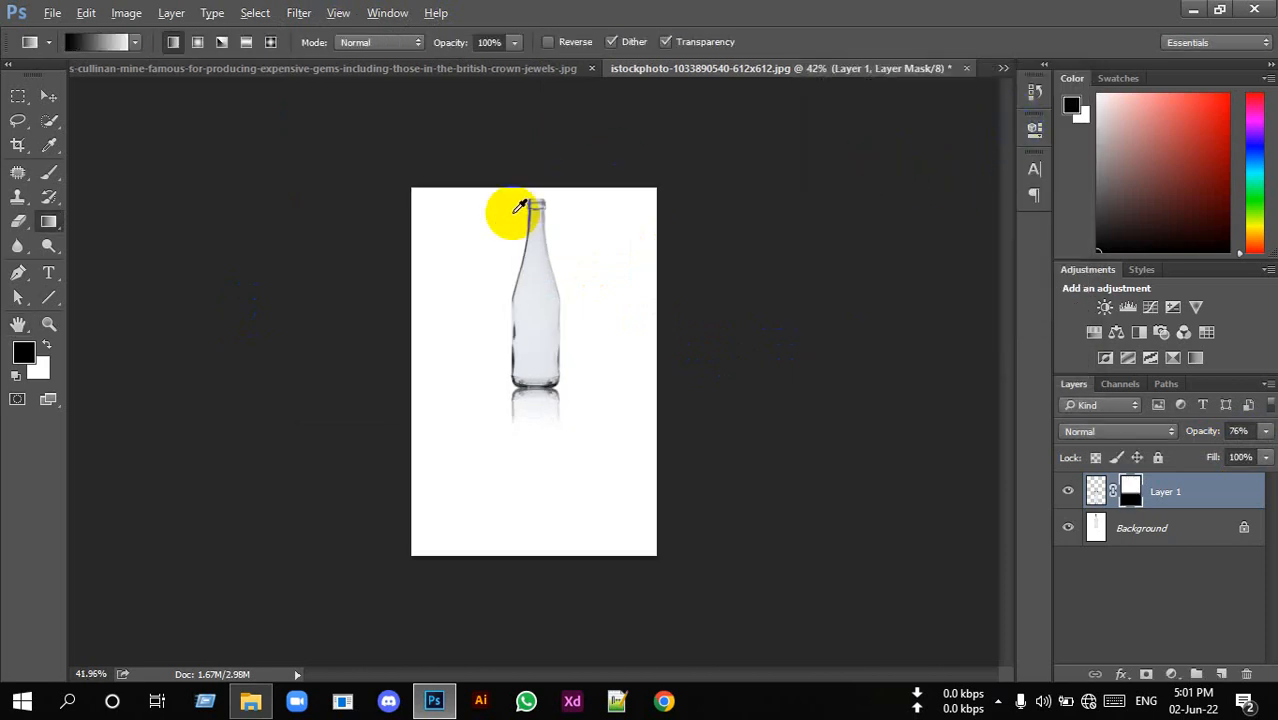